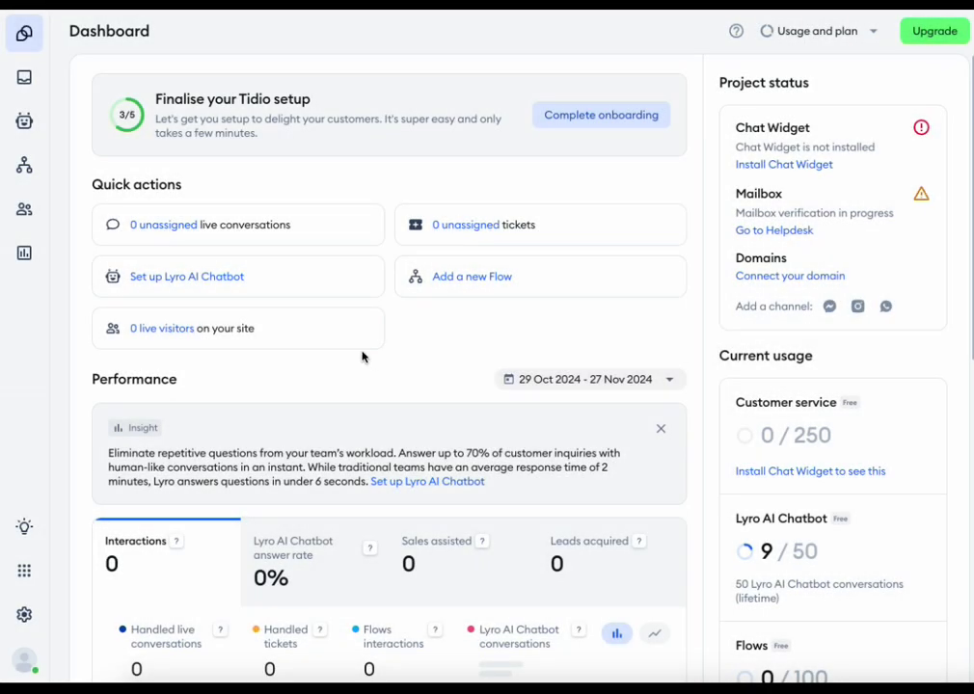
- Begin a Helpdesk mailbox connection using 'Connect with your existing email' and enter the Gmail address
click(26, 615)
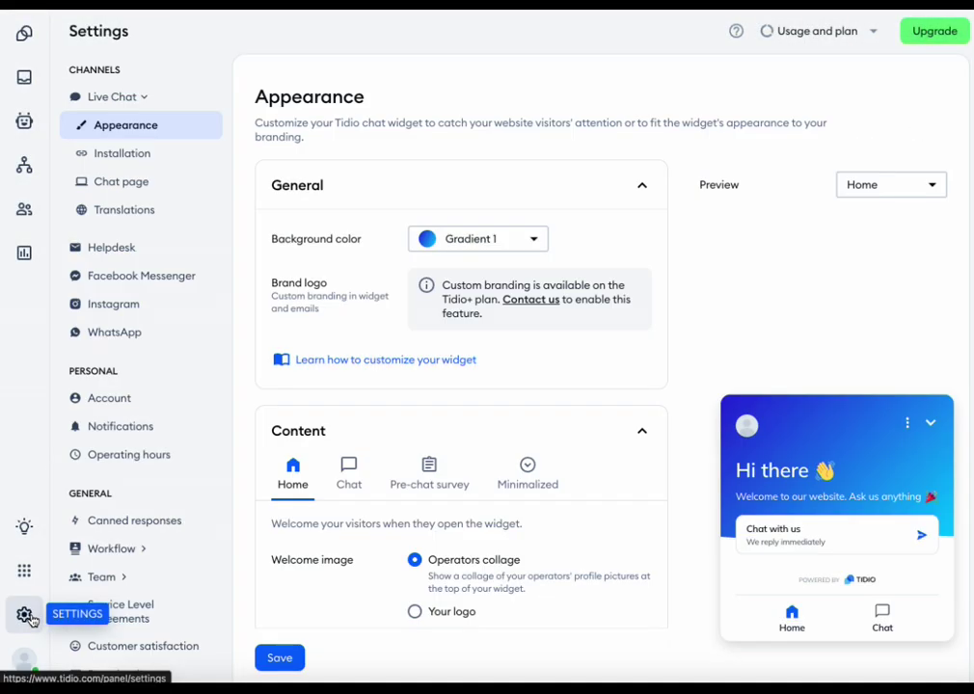
click(135, 248)
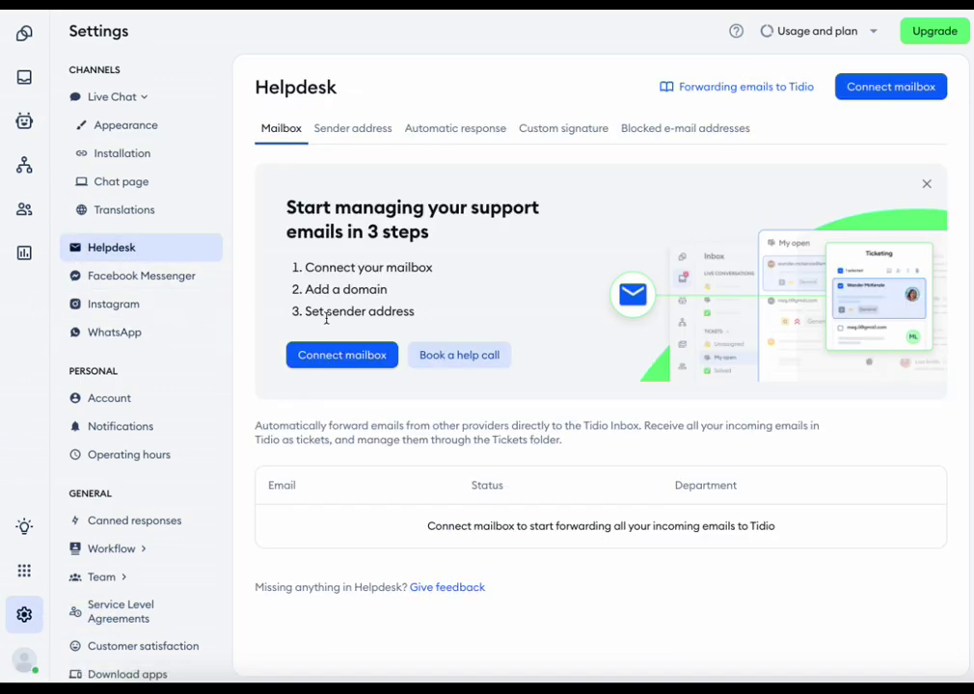
click(321, 361)
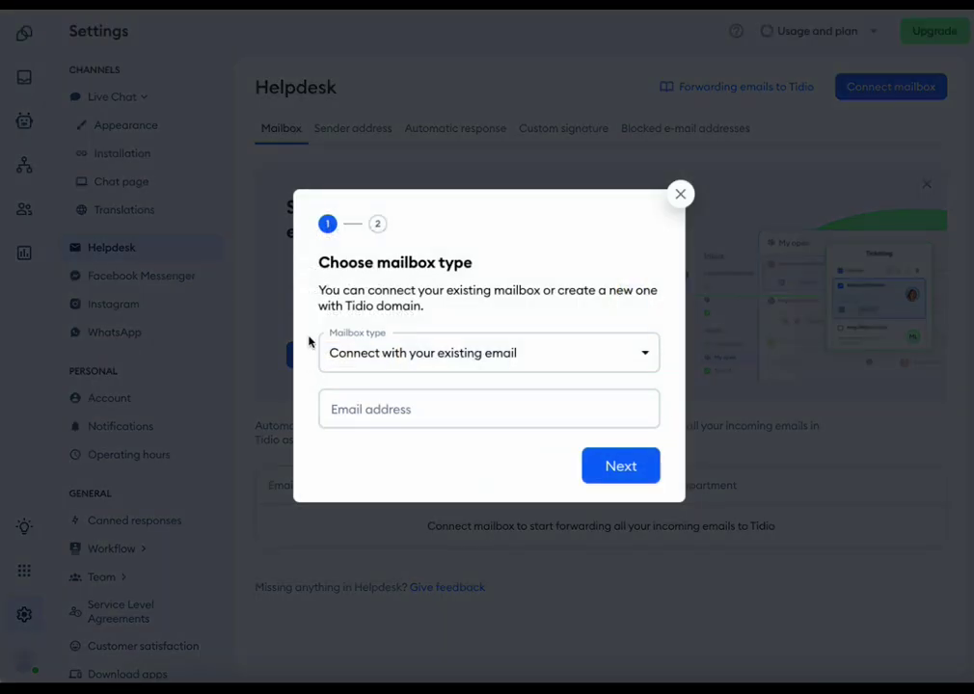
click(646, 357)
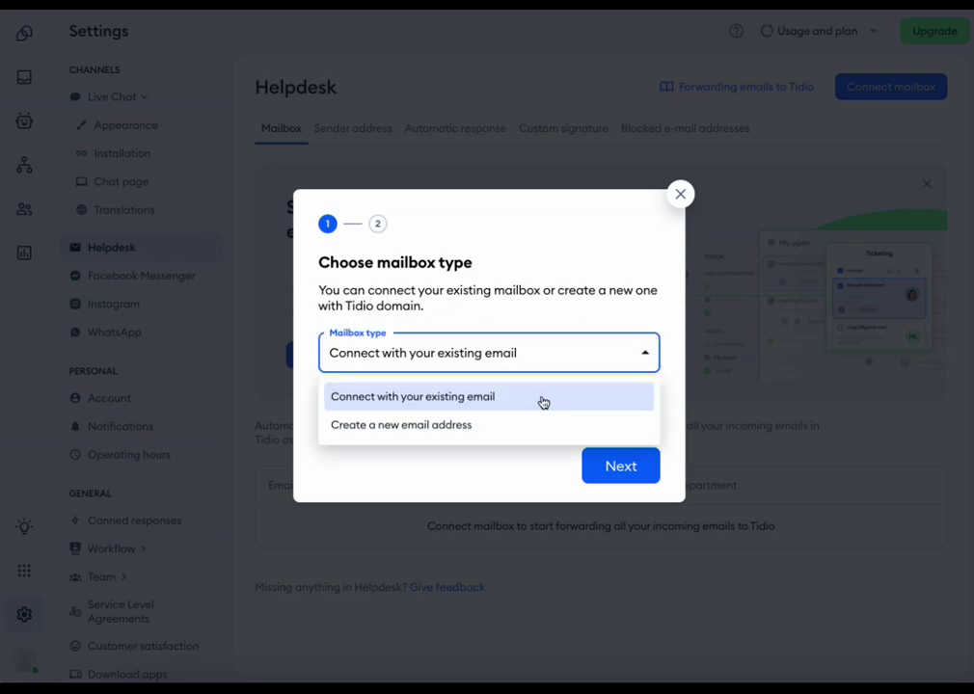
click(543, 398)
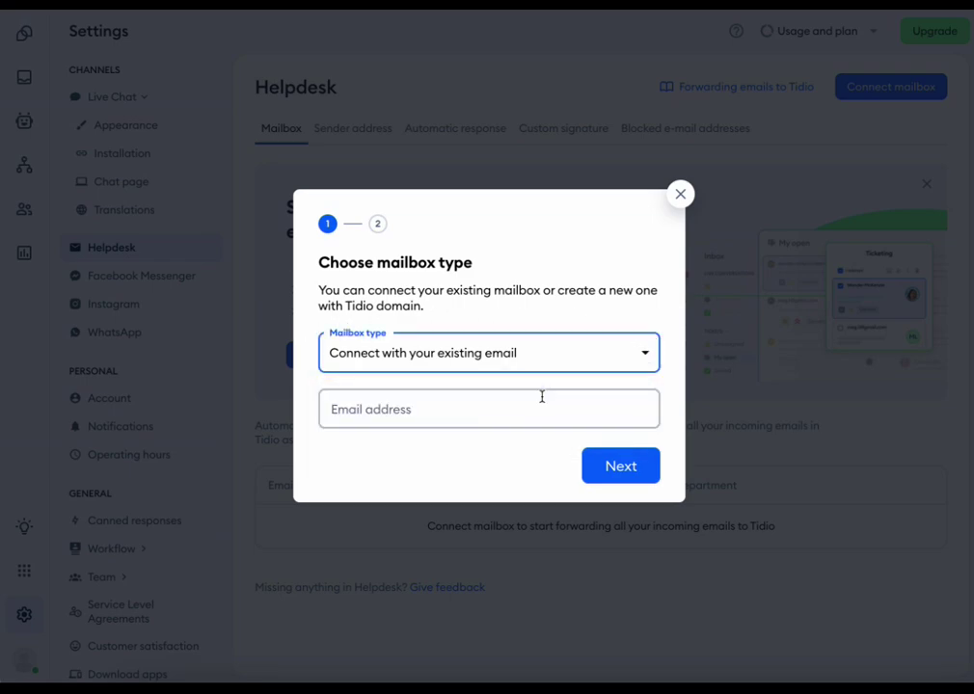
click(446, 411)
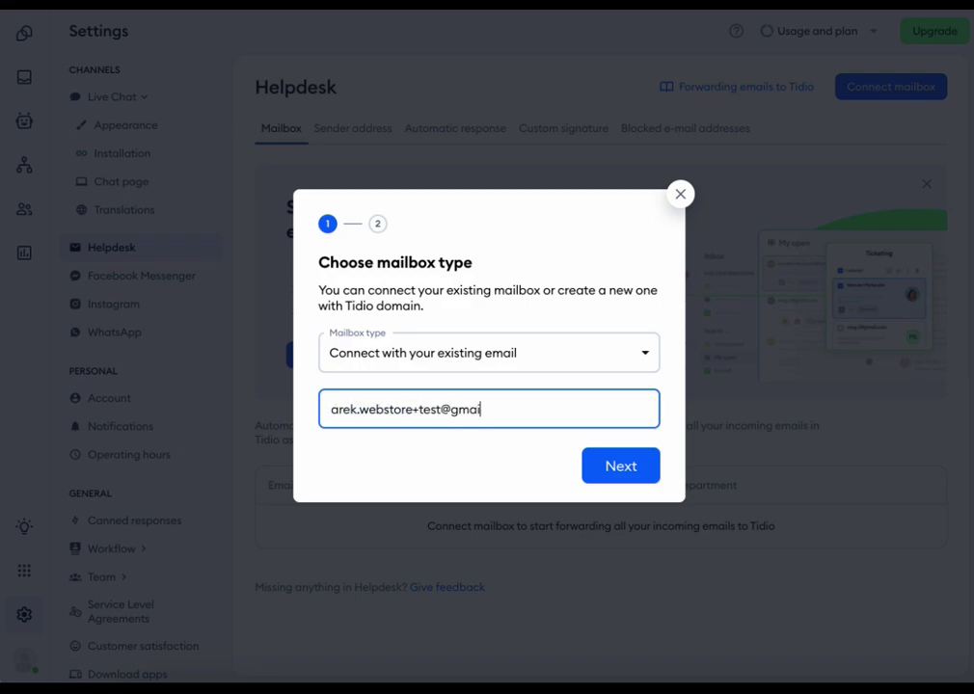
- Continue to the Gmail / Google Apps forwarding instructions and review the Tidio forwarding address
click(622, 468)
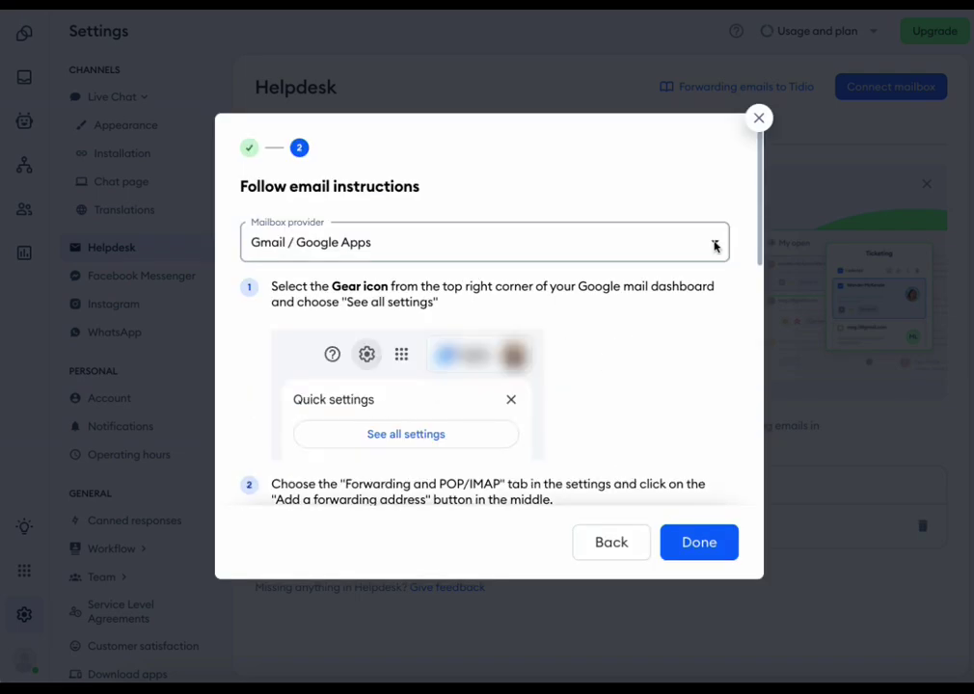
click(714, 243)
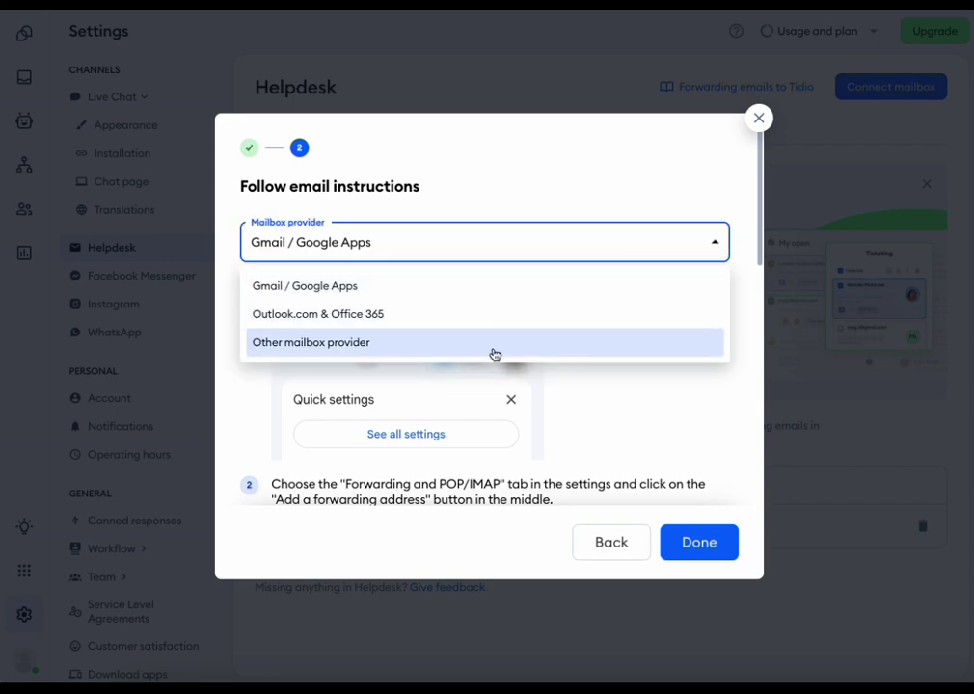
click(476, 292)
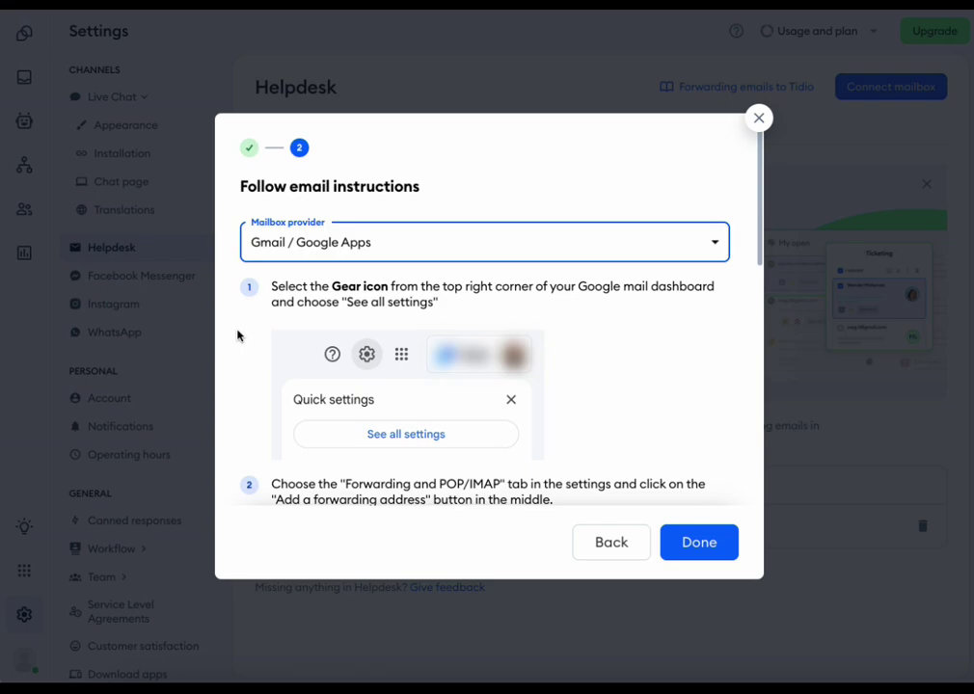
scroll(239, 336, down, 5)
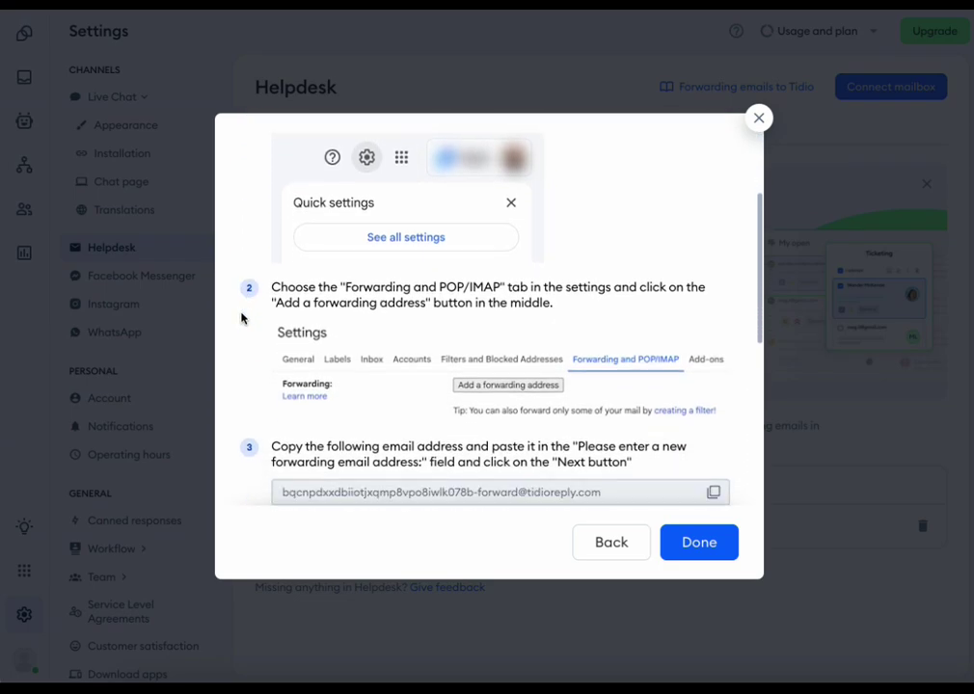
scroll(241, 318, down, 2)
scroll(241, 316, down, 3)
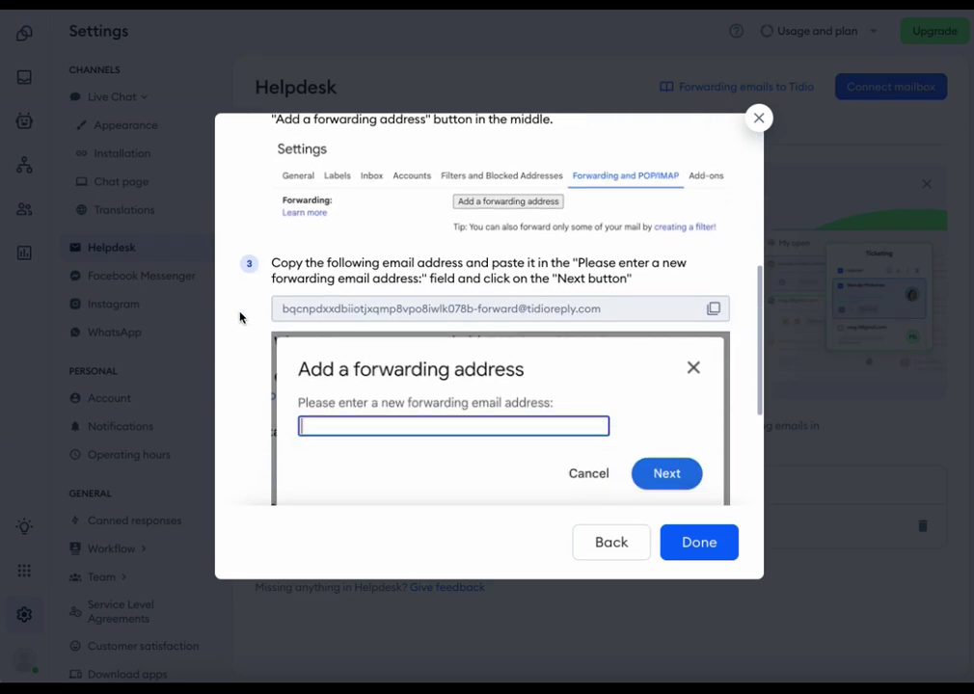
scroll(279, 297, down, 1)
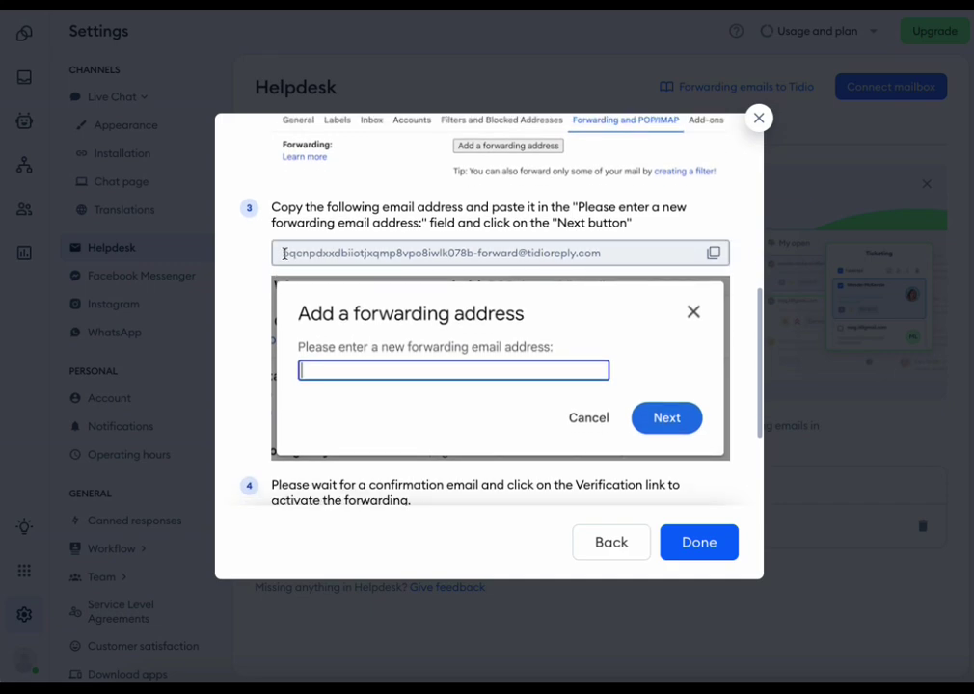
drag(284, 254, 246, 258)
click(748, 253)
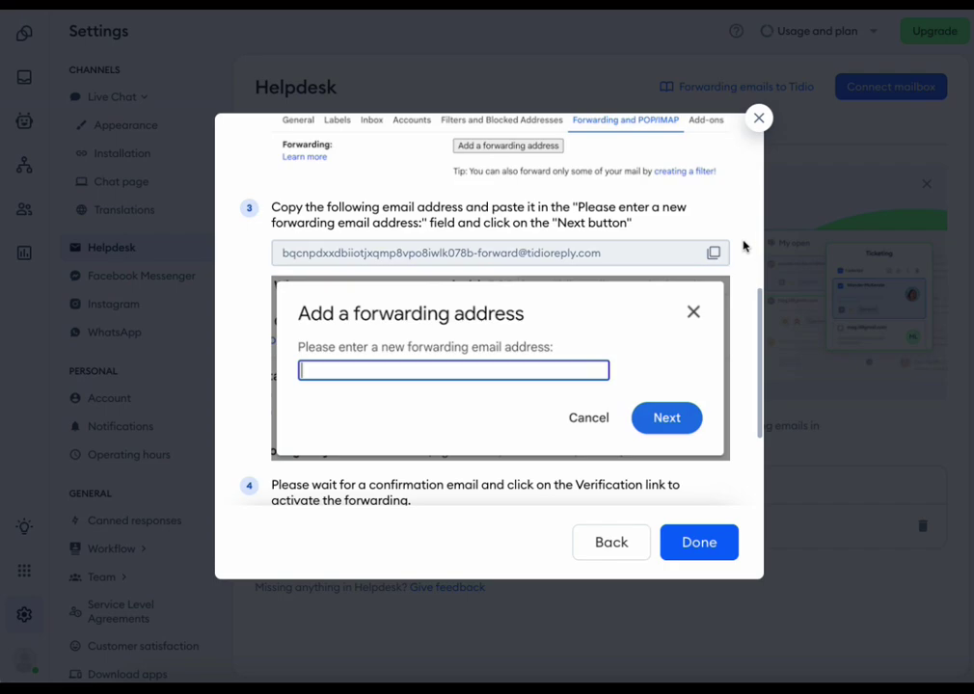
scroll(742, 246, down, 4)
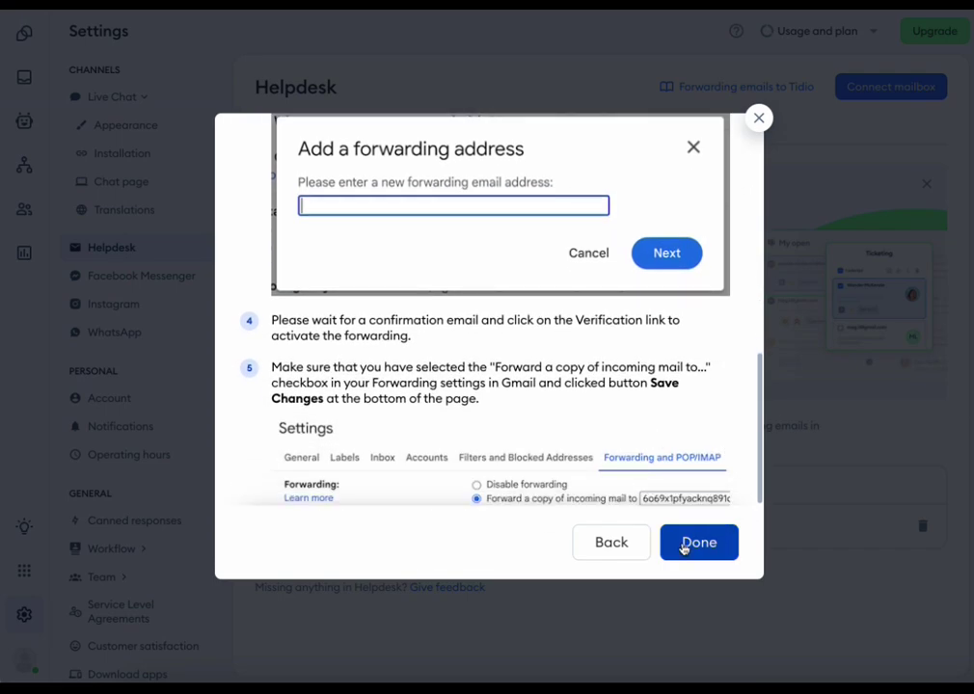
scroll(704, 393, up, 10)
- Compare the Other mailbox provider instructions, then switch back to Gmail / Google Apps
click(717, 243)
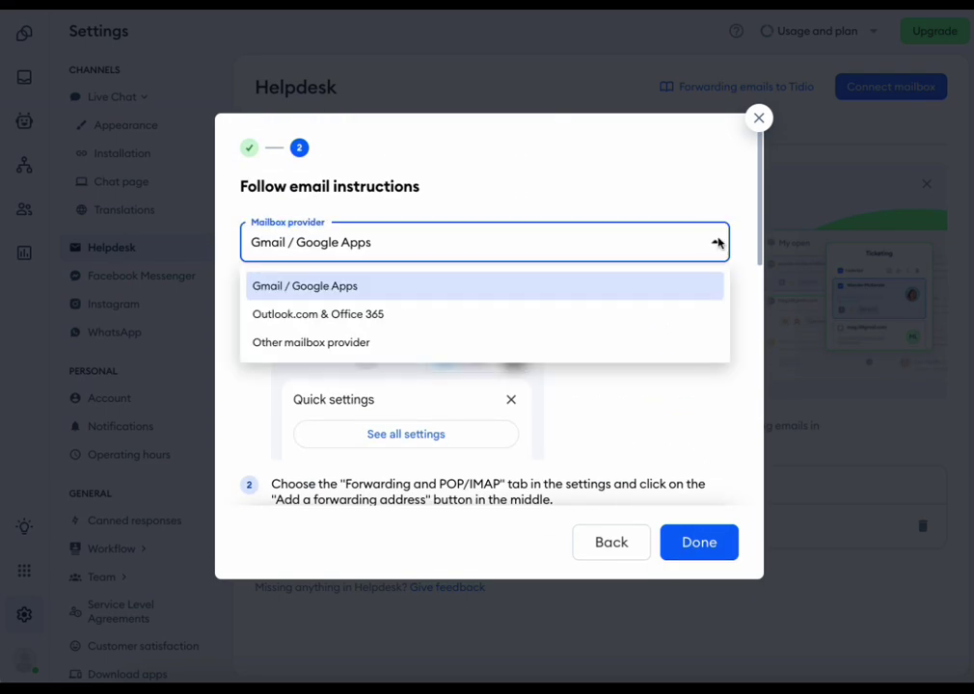
click(380, 345)
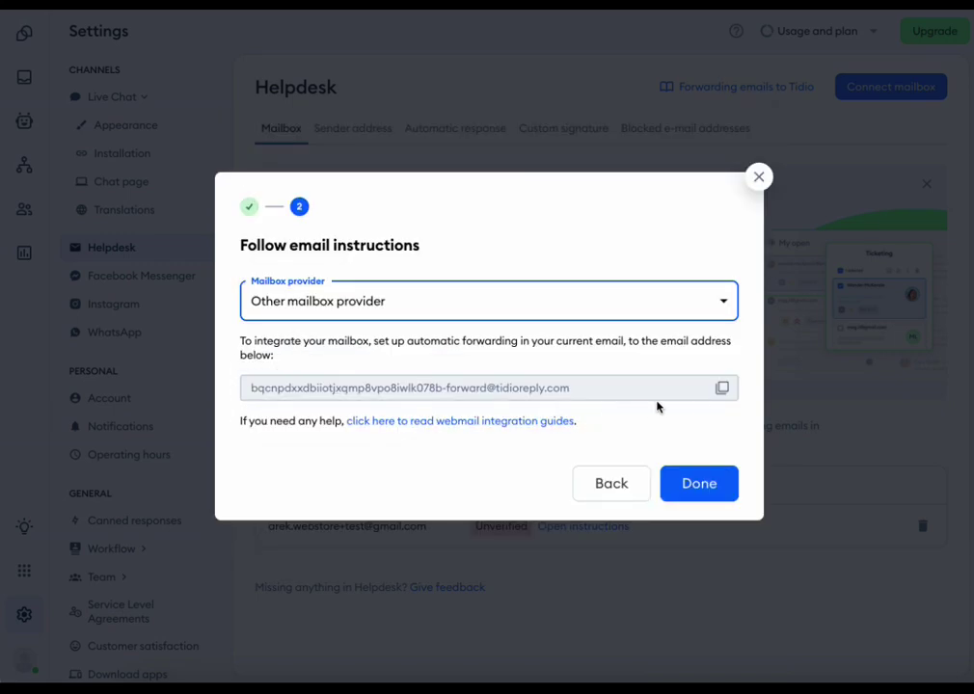
click(753, 391)
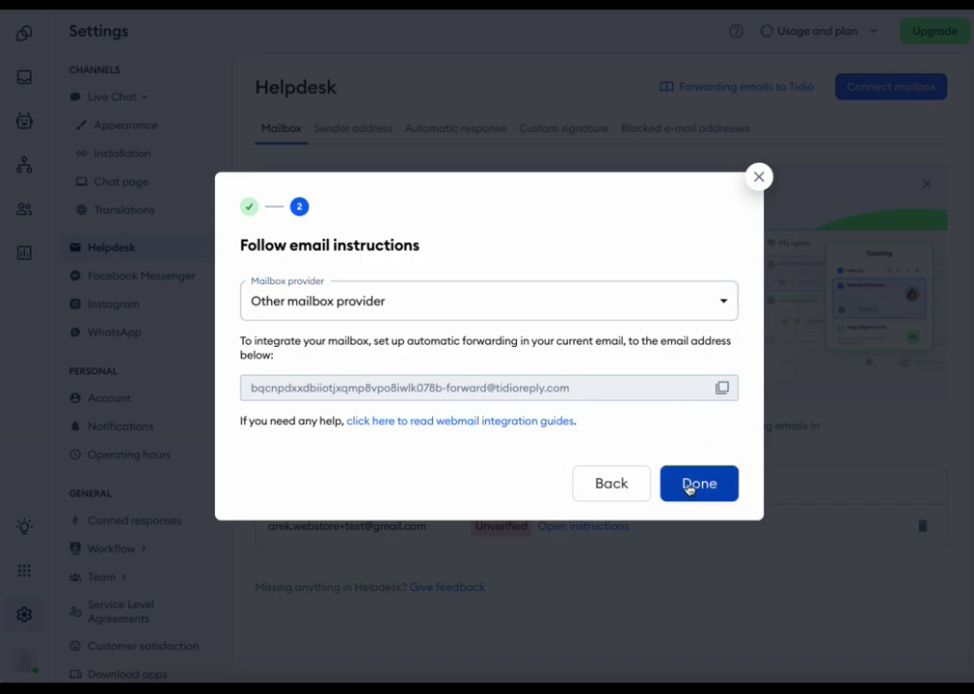
click(734, 295)
click(625, 345)
scroll(709, 543, down, 5)
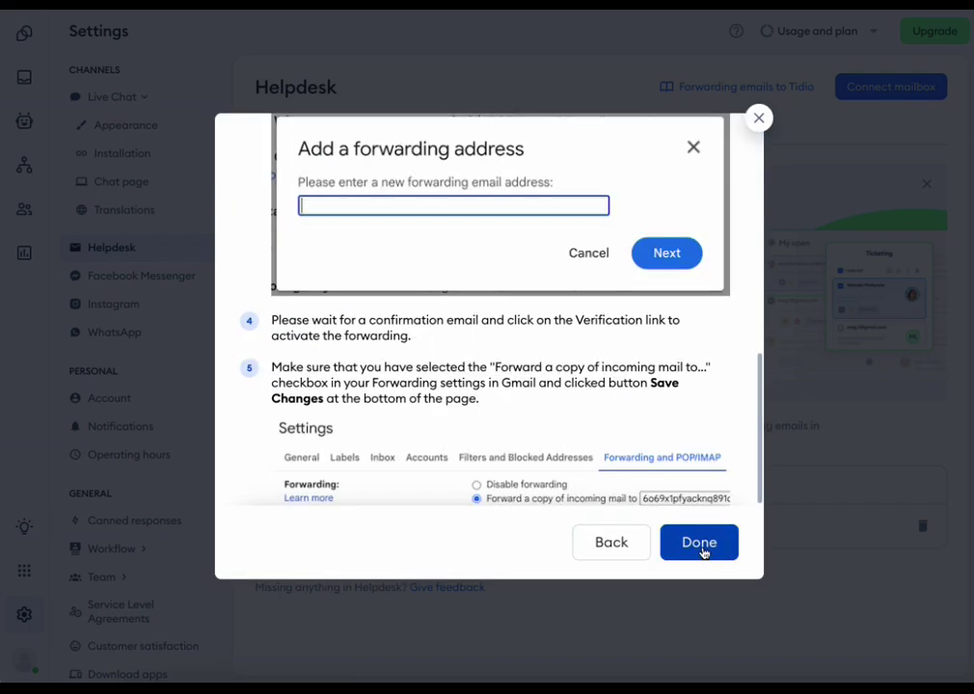
- Finish the wizard, then reopen and close the instructions for the Unverified mailbox
click(702, 546)
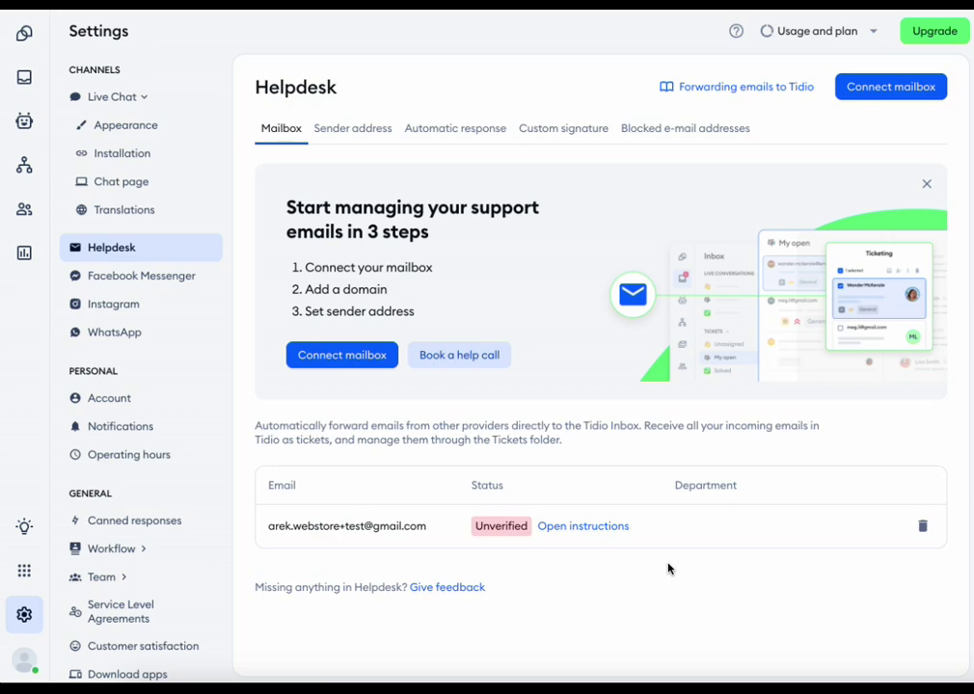
click(602, 526)
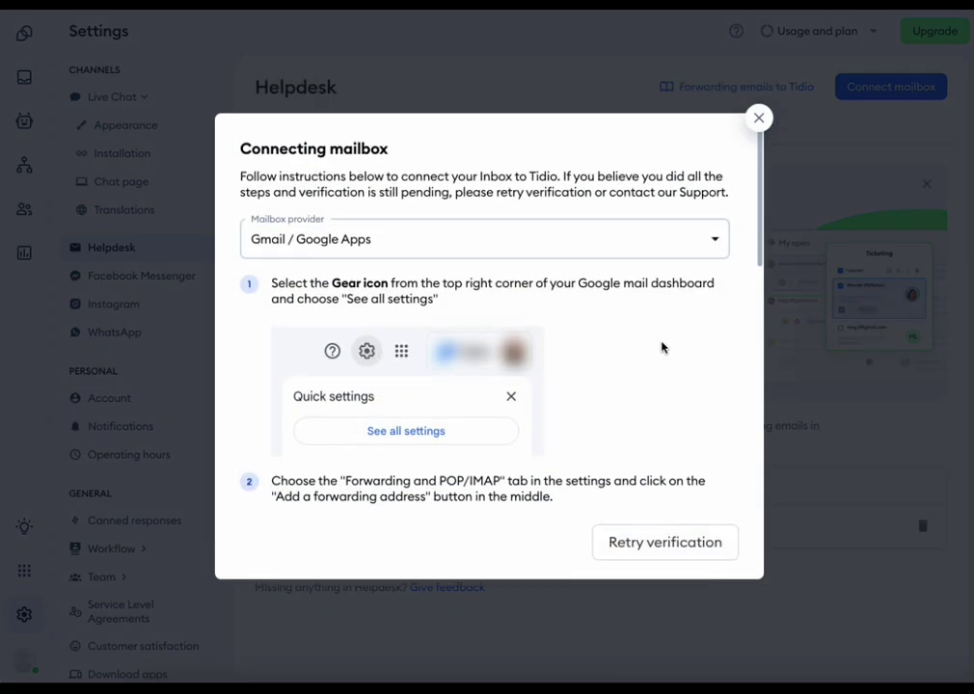
click(759, 118)
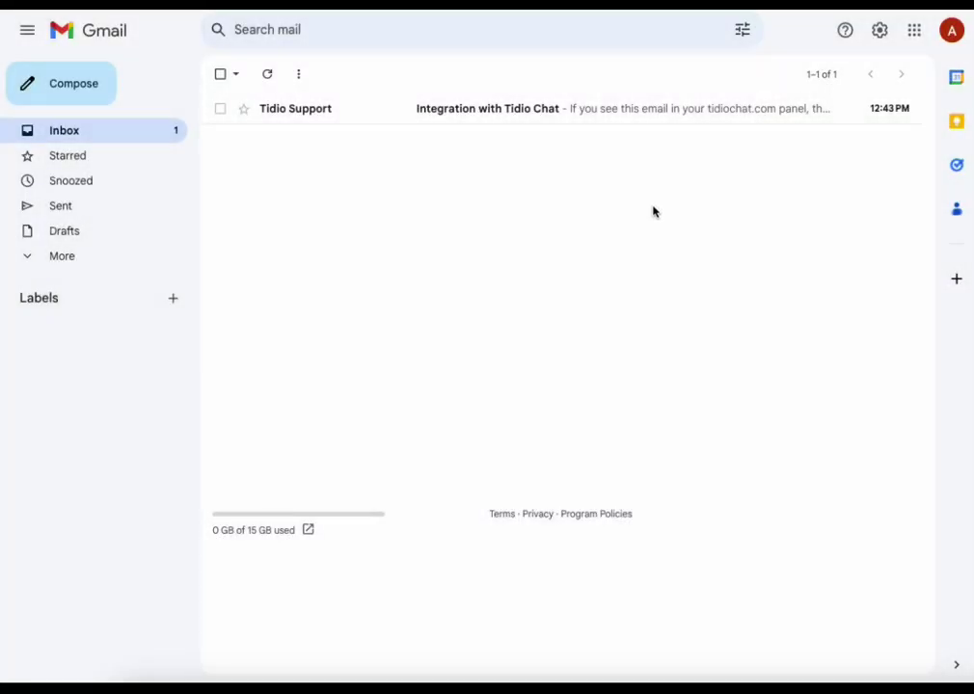
- In Gmail's Forwarding and POP/IMAP settings, add the pasted Tidio address as a forwarding destination
click(876, 32)
click(785, 113)
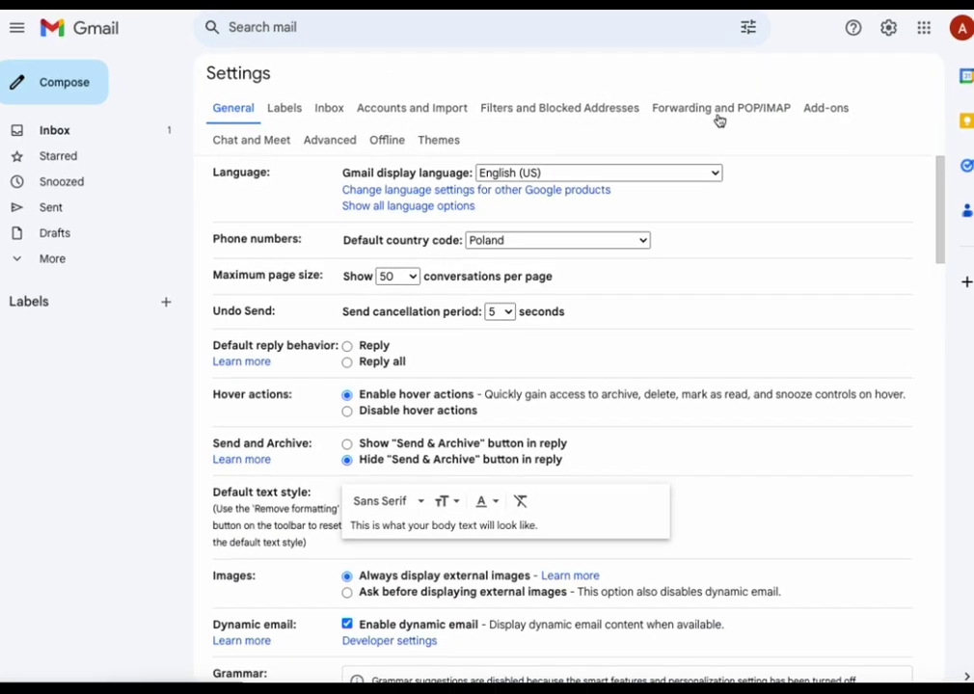
click(711, 109)
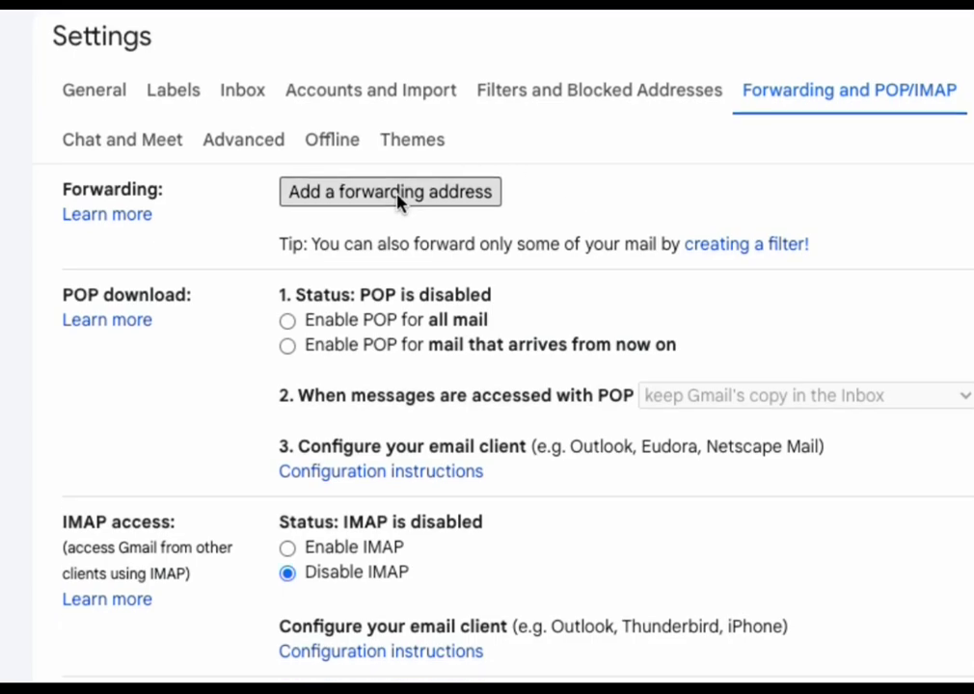
click(399, 218)
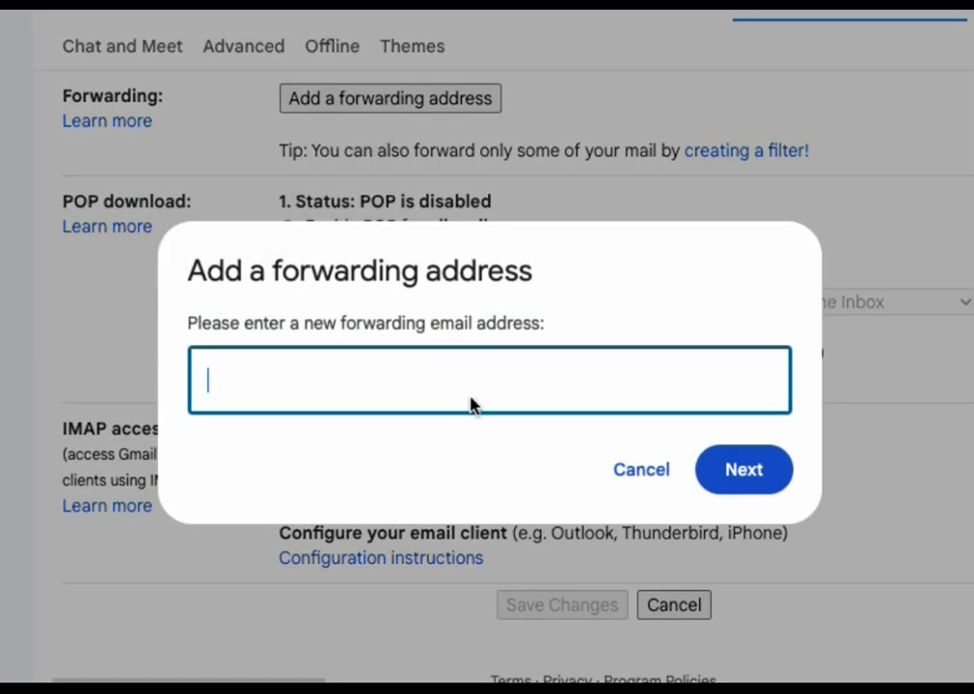
key(super+v)
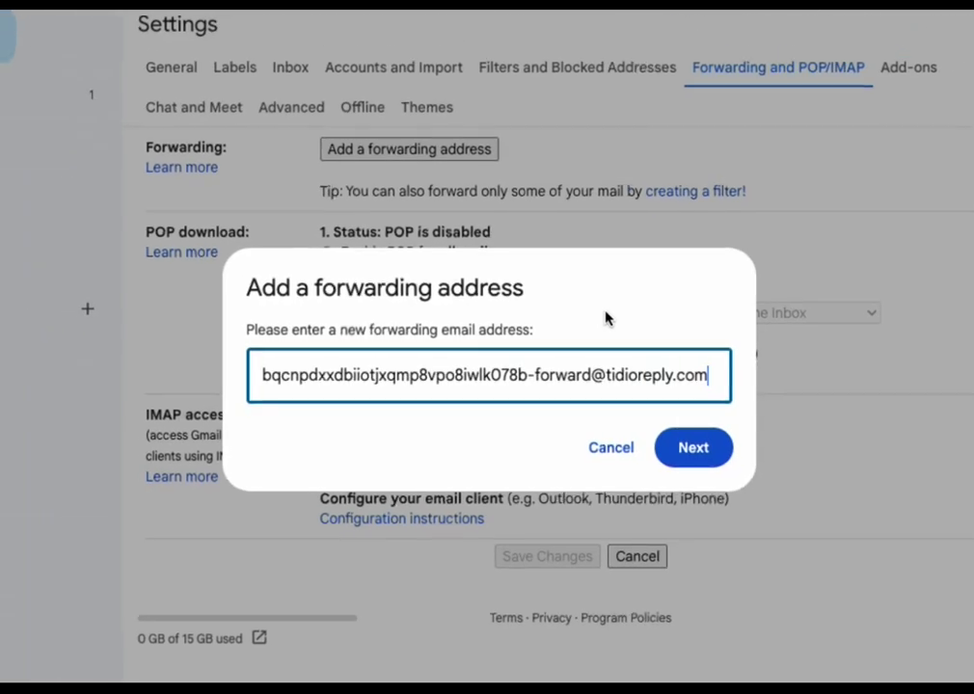
click(743, 470)
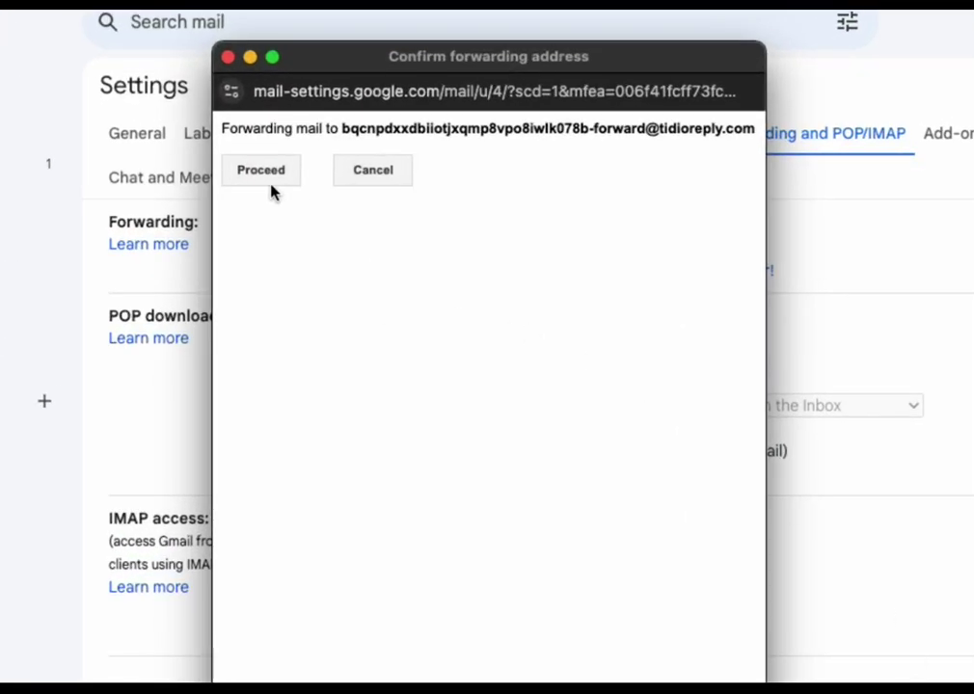
click(260, 170)
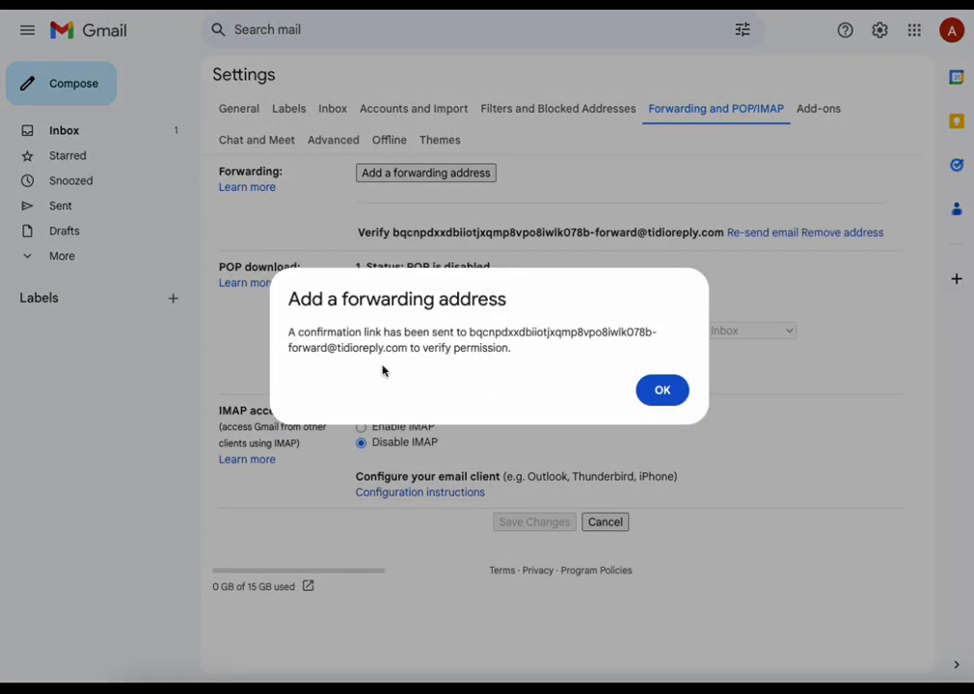
click(655, 388)
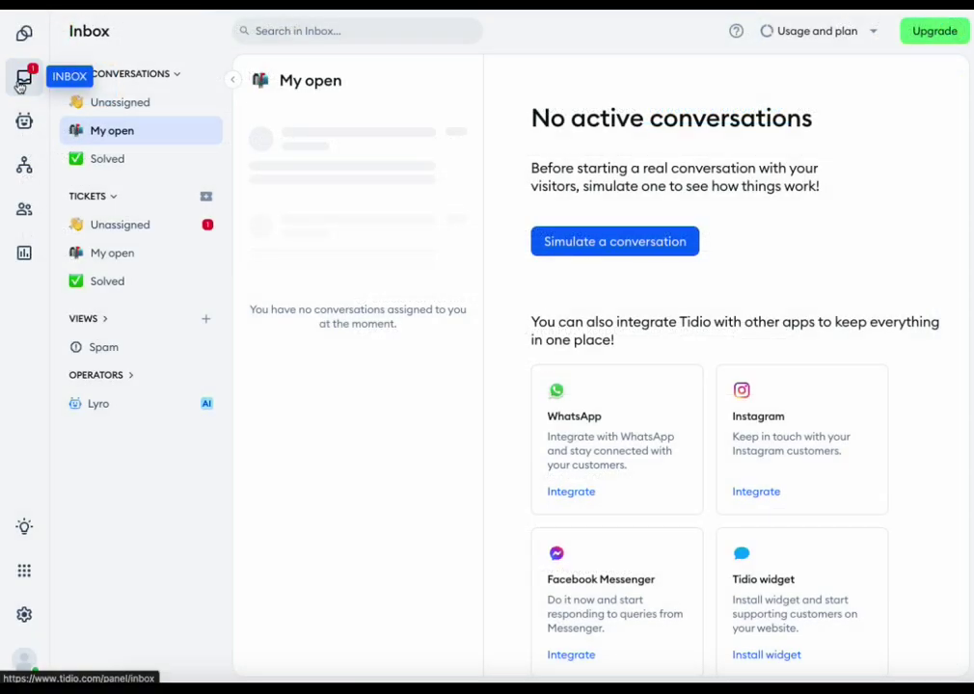
- Open the Gmail Forwarding Confirmation ticket in Unassigned and select its confirmation link
click(150, 234)
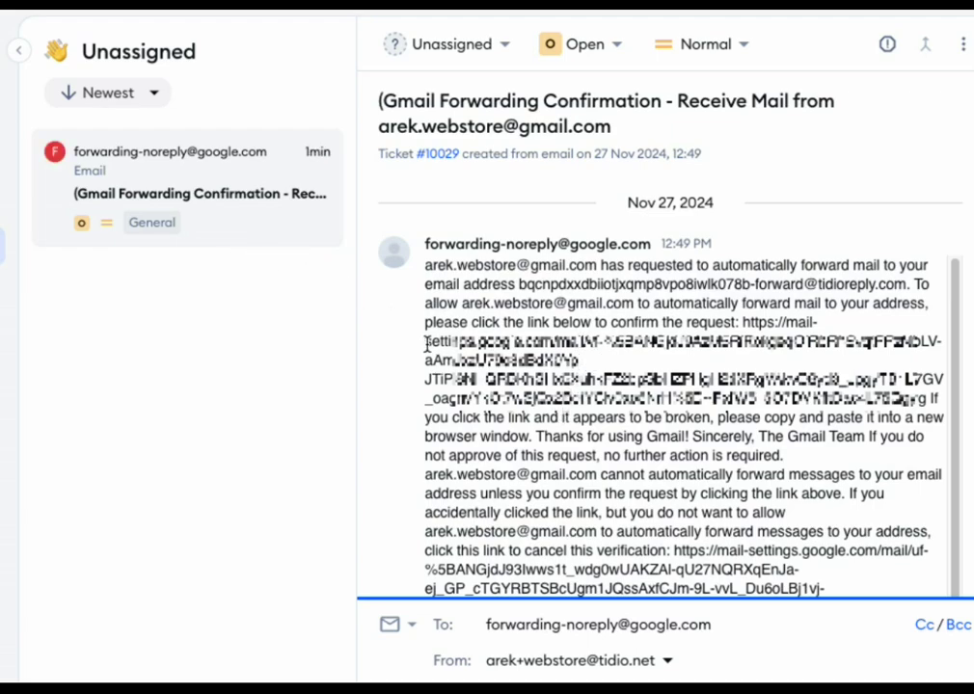
drag(742, 322, 925, 404)
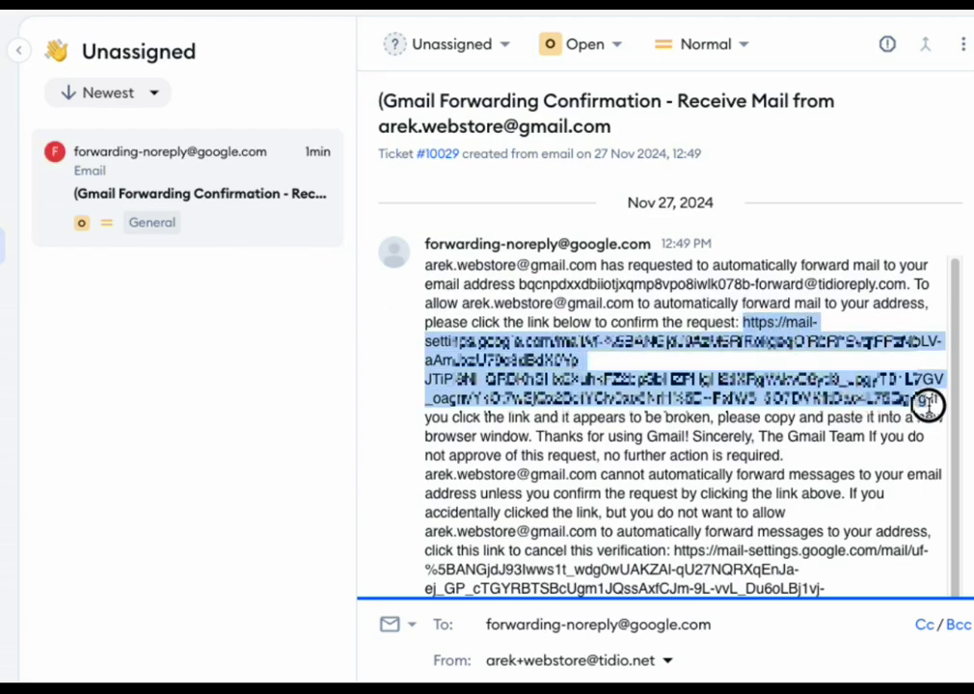
click(439, 354)
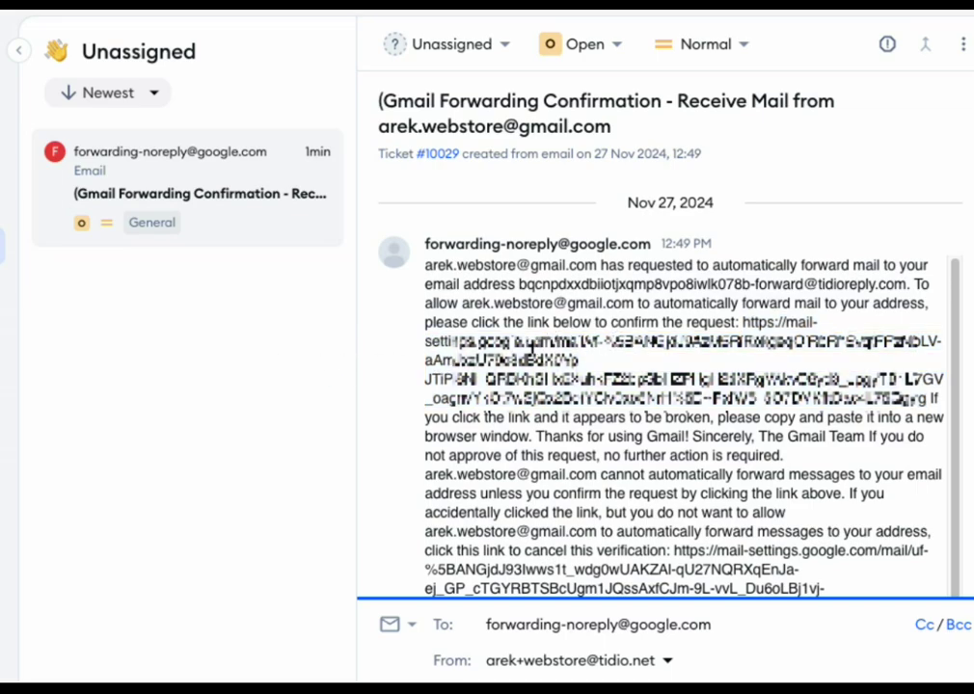
drag(742, 322, 887, 395)
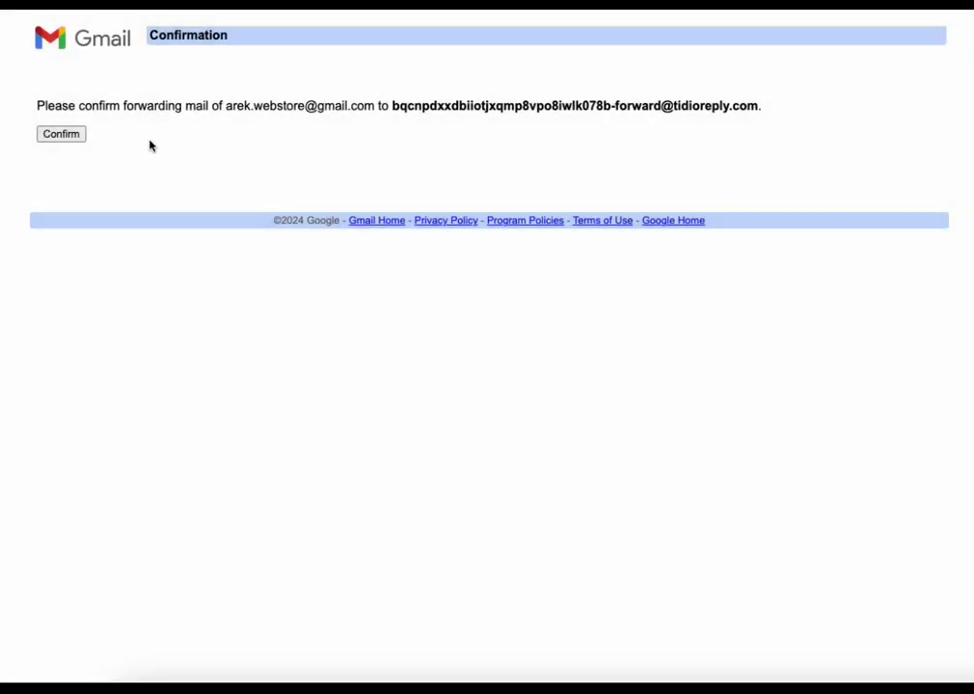
- Confirm forwarding, then forward a copy of all incoming mail to the Tidio address and save
click(57, 138)
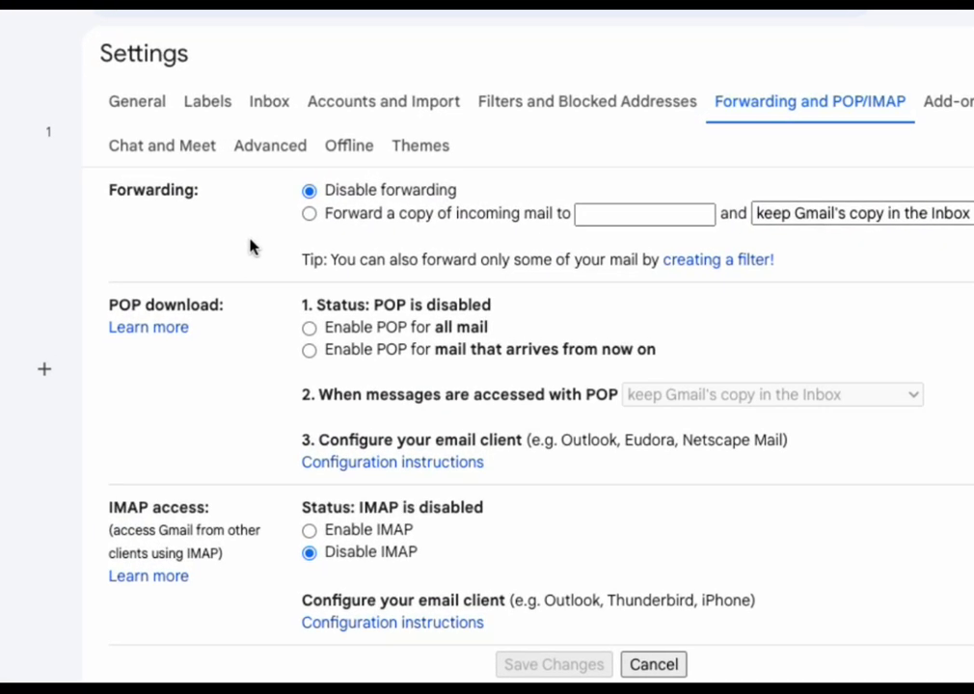
click(310, 214)
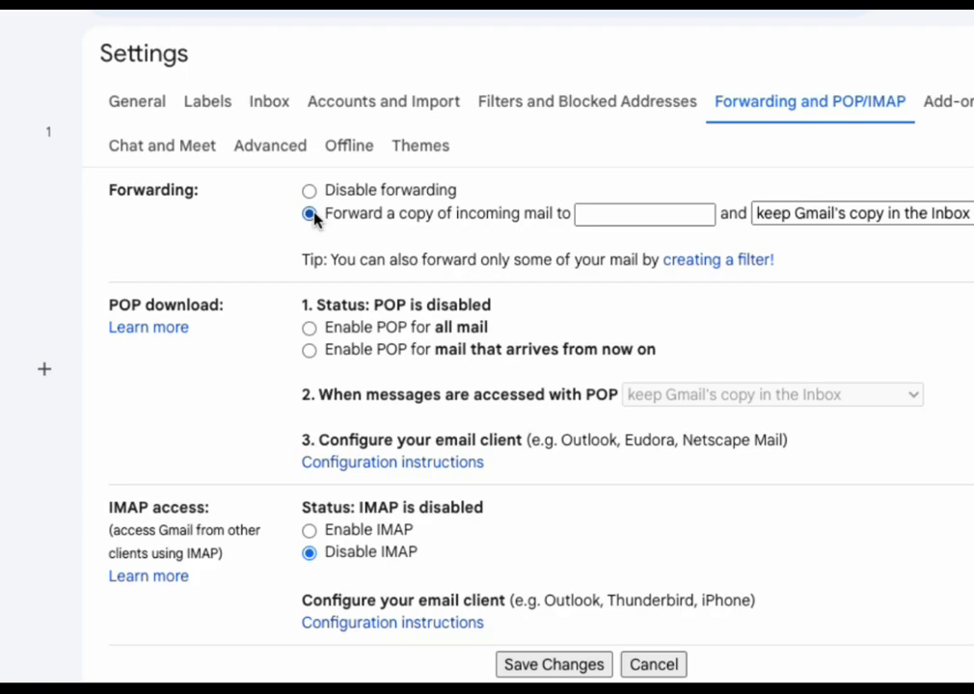
click(610, 213)
key(ctrl+v)
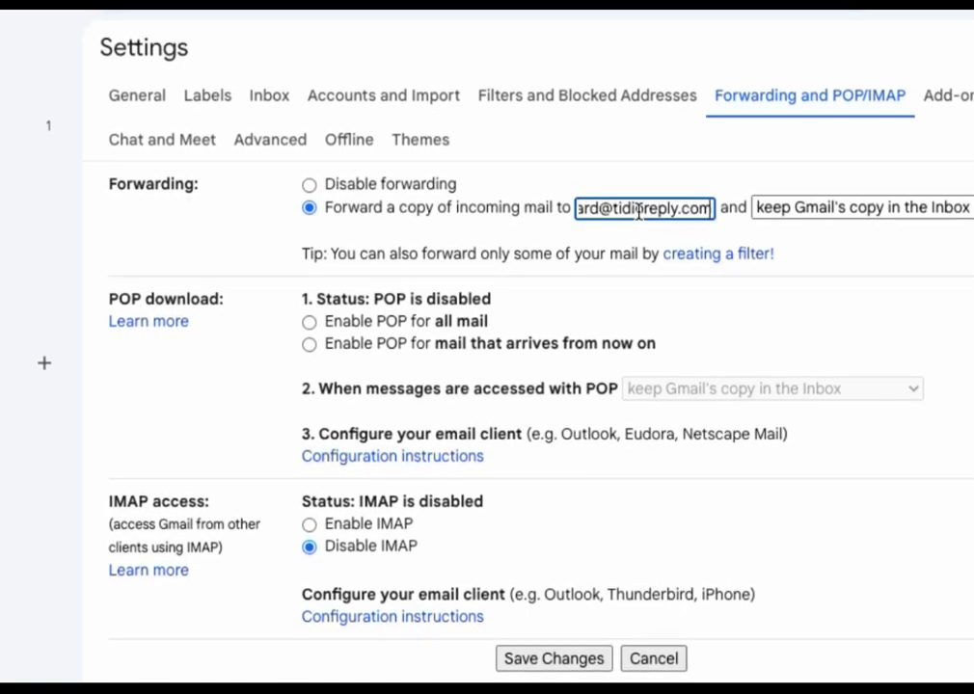
click(553, 658)
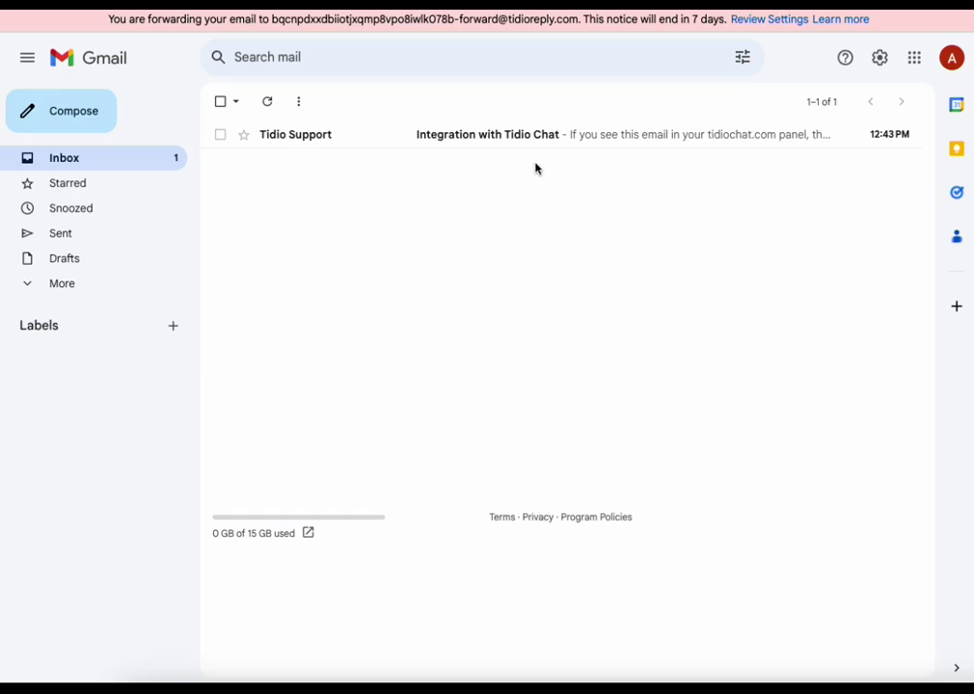
click(346, 138)
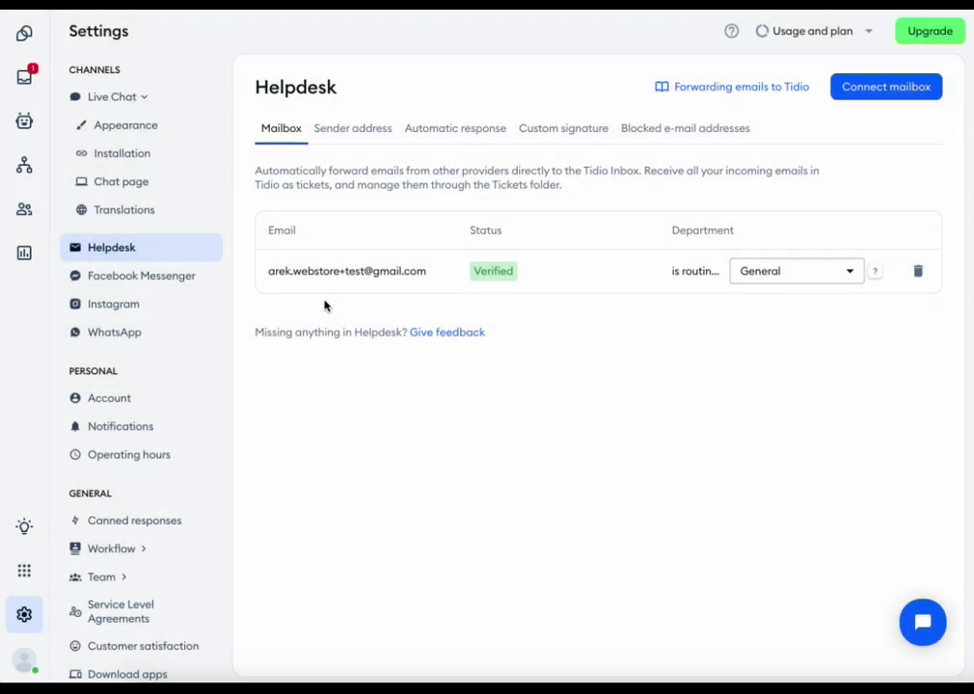
- Open the Domains page from the Settings sidebar
scroll(121, 425, down, 3)
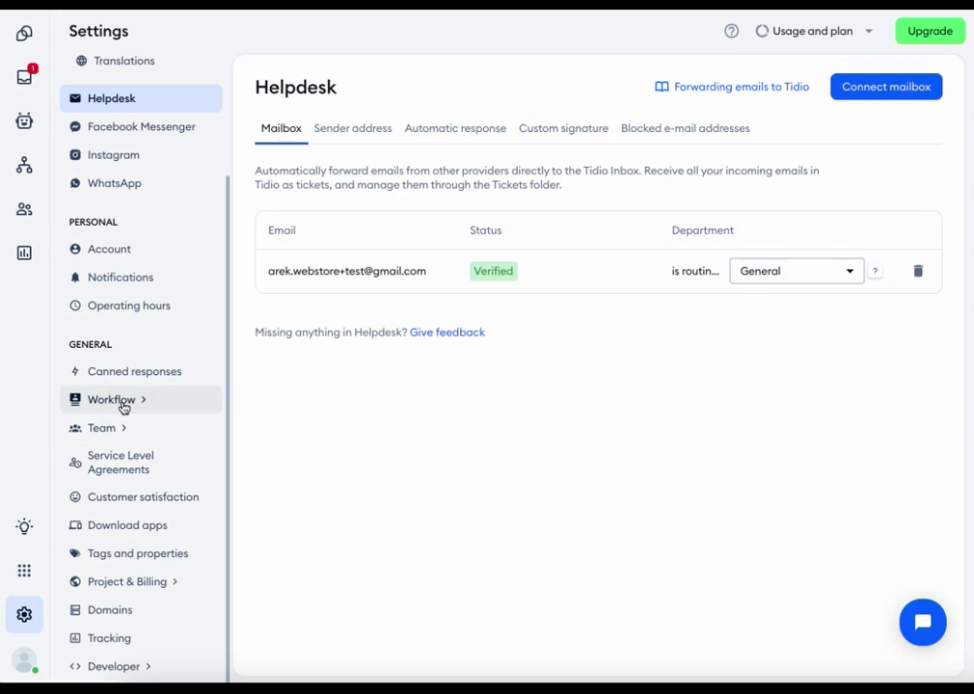
click(152, 618)
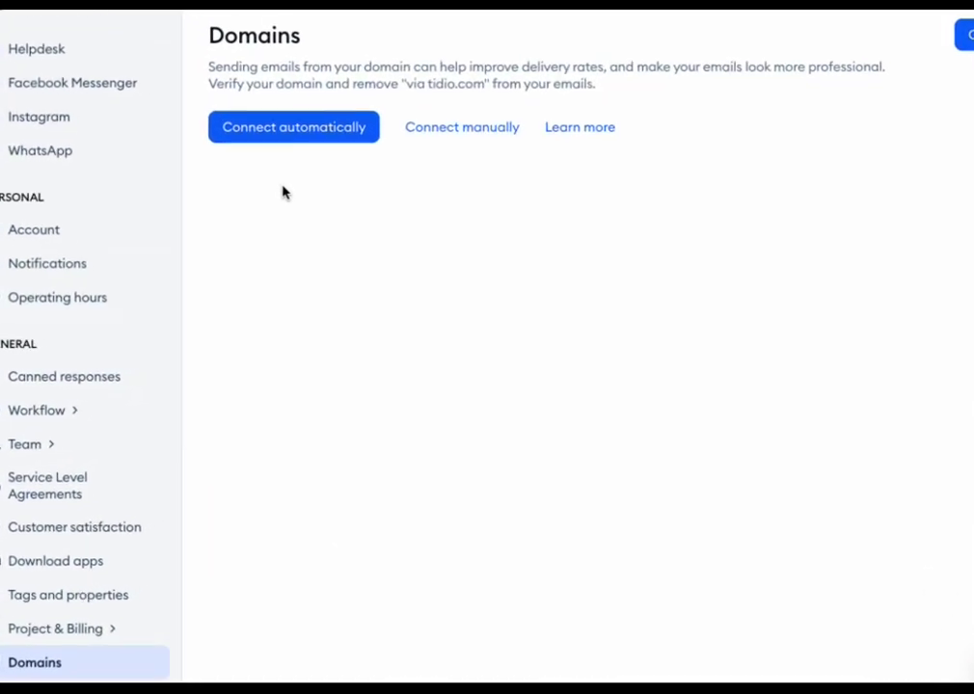
- Enter arek-webstore2.com, pick GoDaddy as DNS provider, then switch to manual setup
click(310, 116)
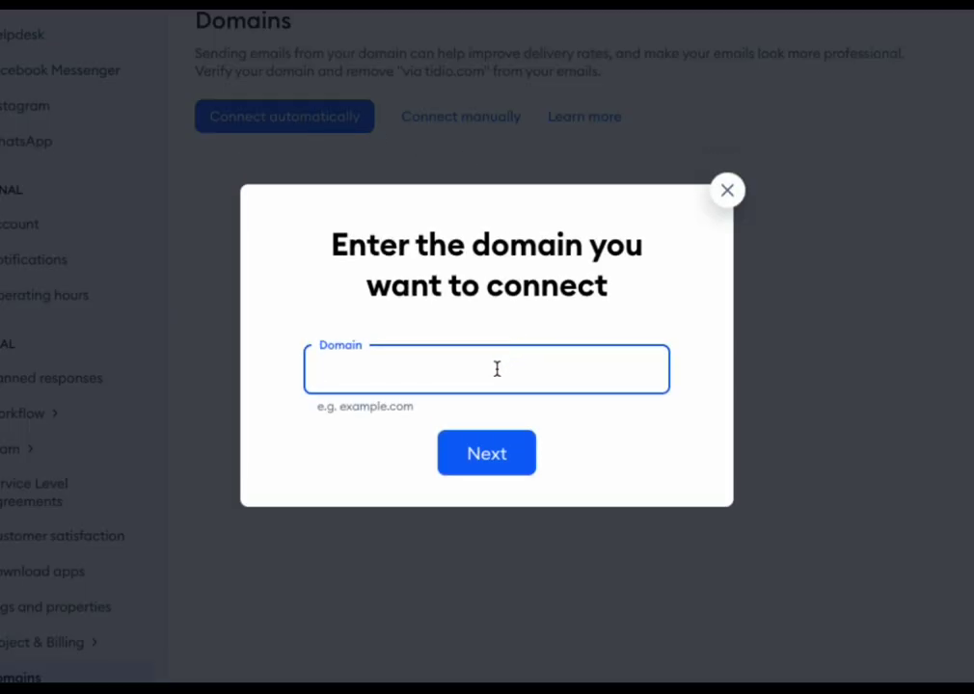
text(arek-webstore2.com)
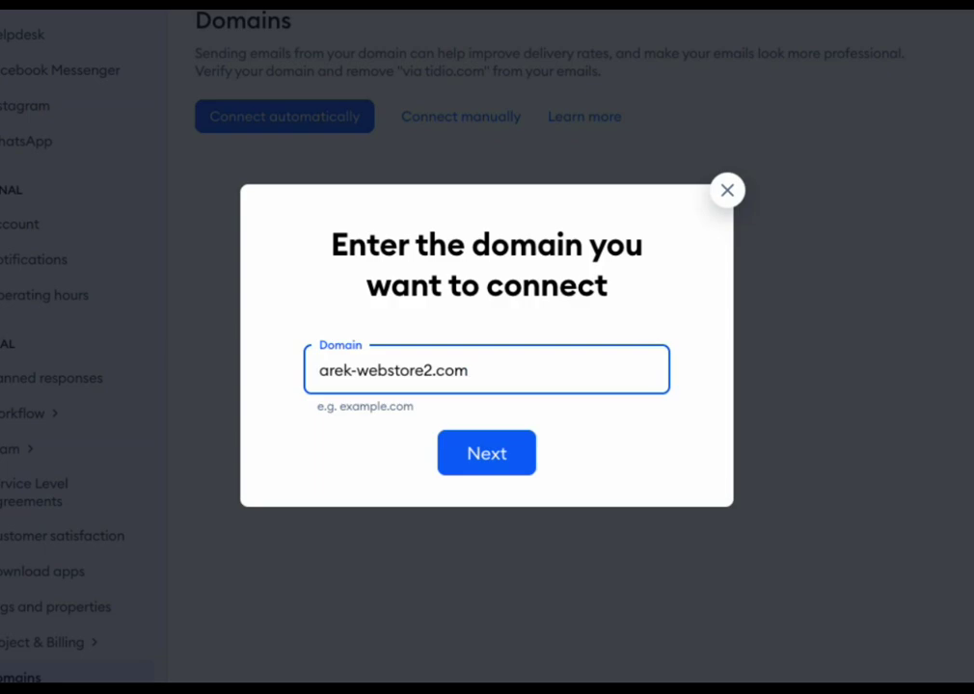
click(480, 460)
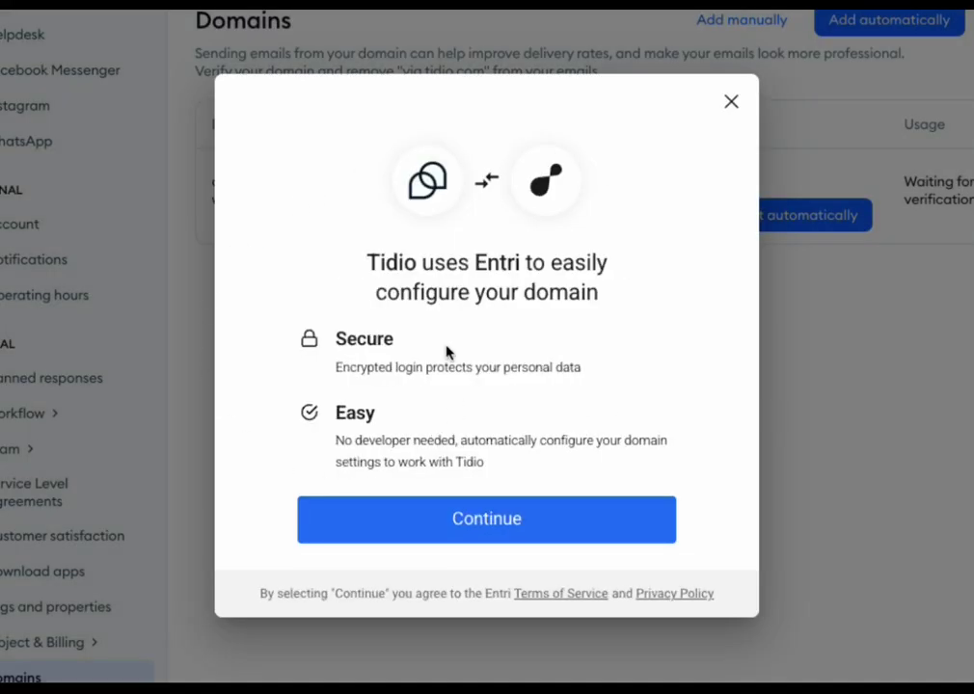
click(533, 524)
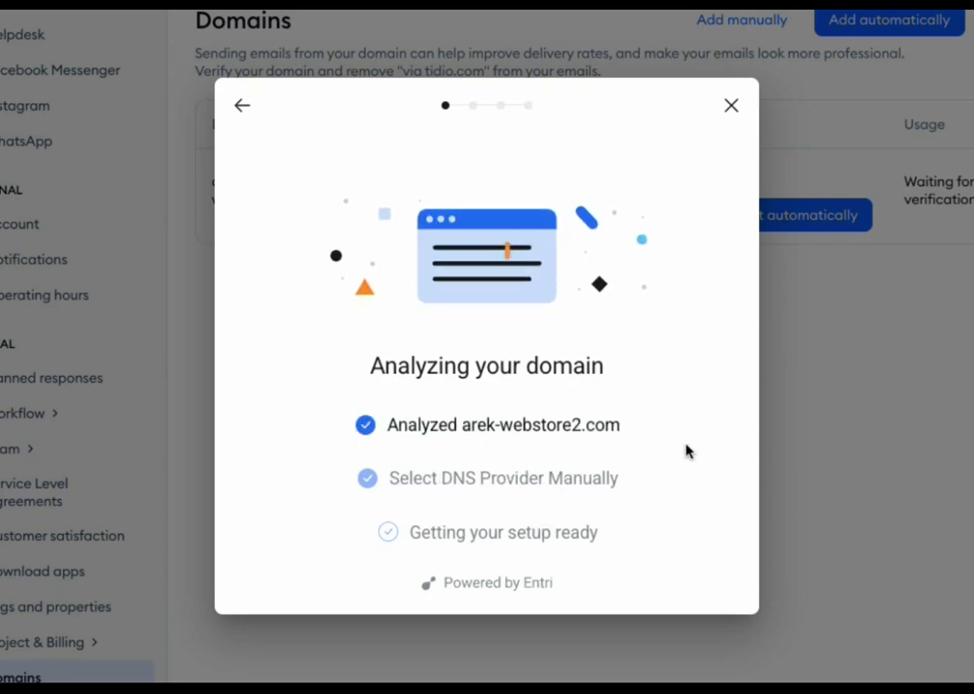
click(463, 468)
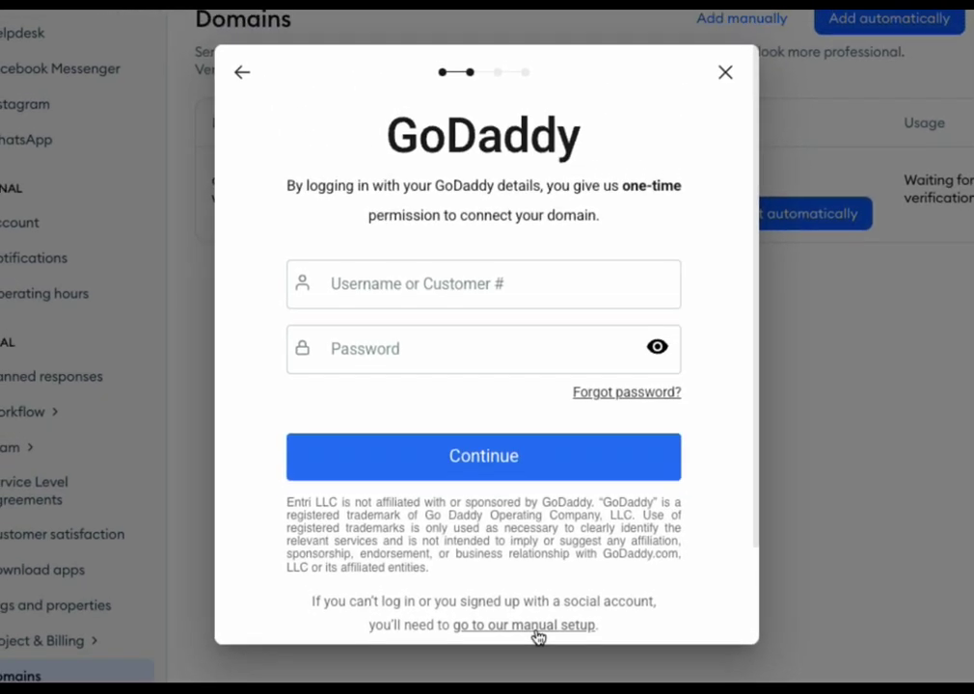
click(549, 537)
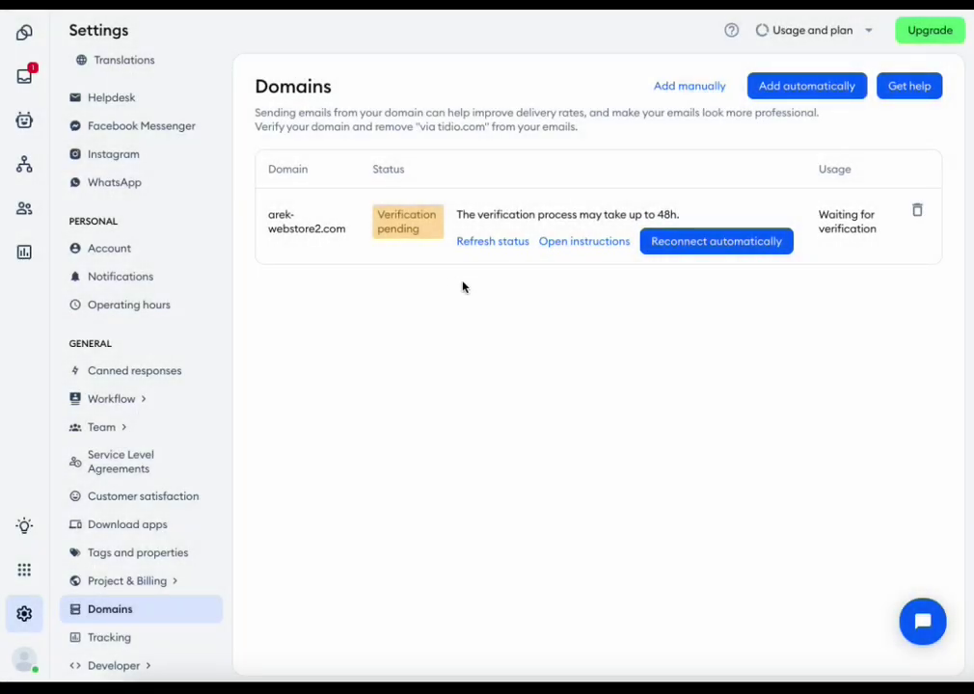
- Open the DNS Records instructions and review the required TXT and CNAME records
click(588, 241)
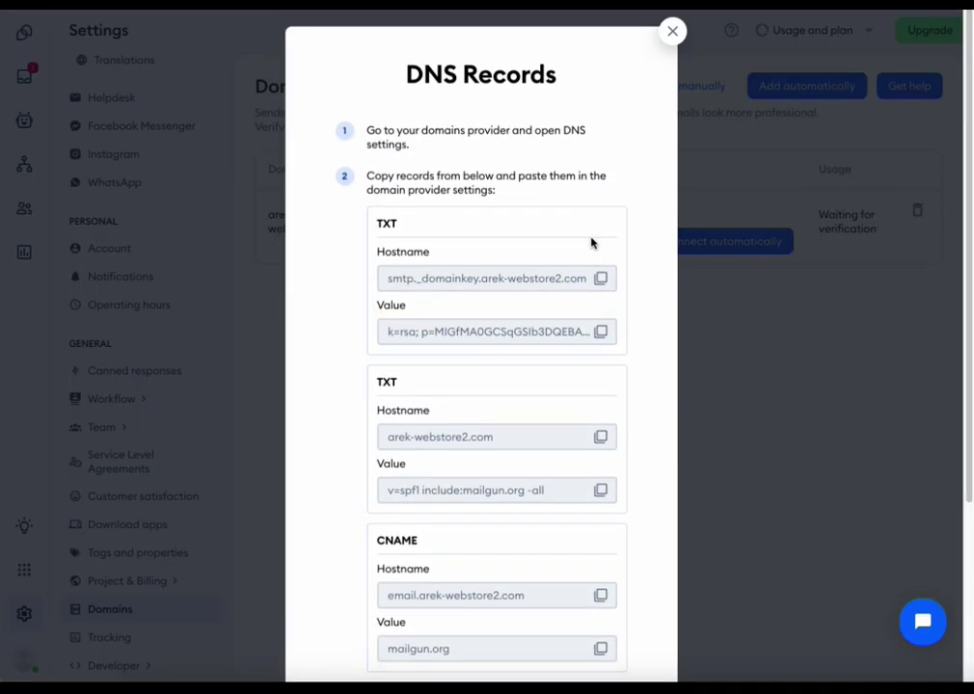
scroll(660, 164, down, 3)
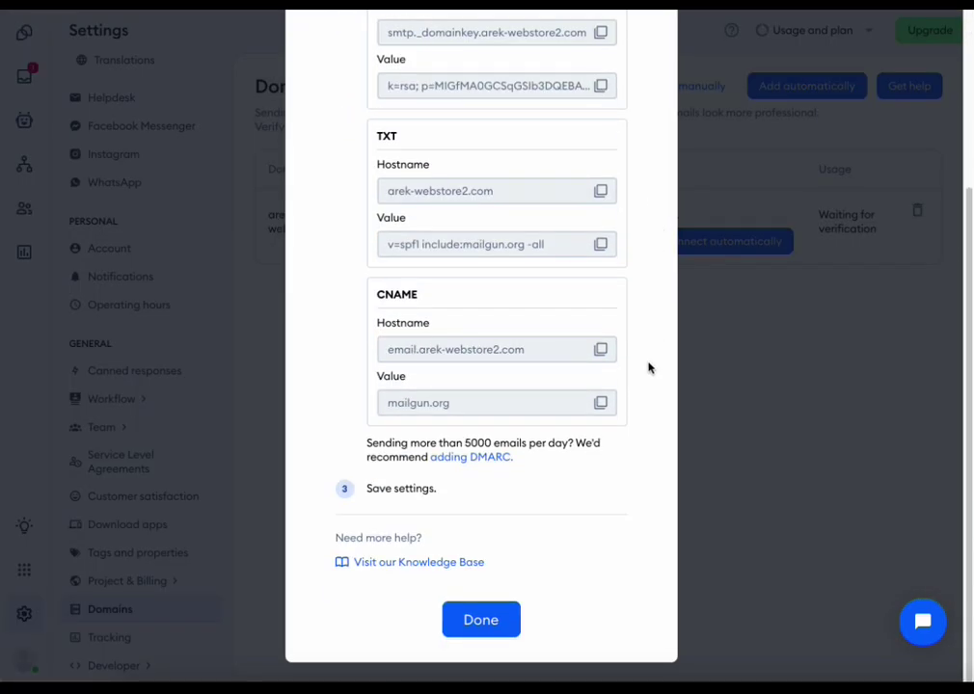
scroll(646, 415, up, 3)
scroll(646, 410, down, 3)
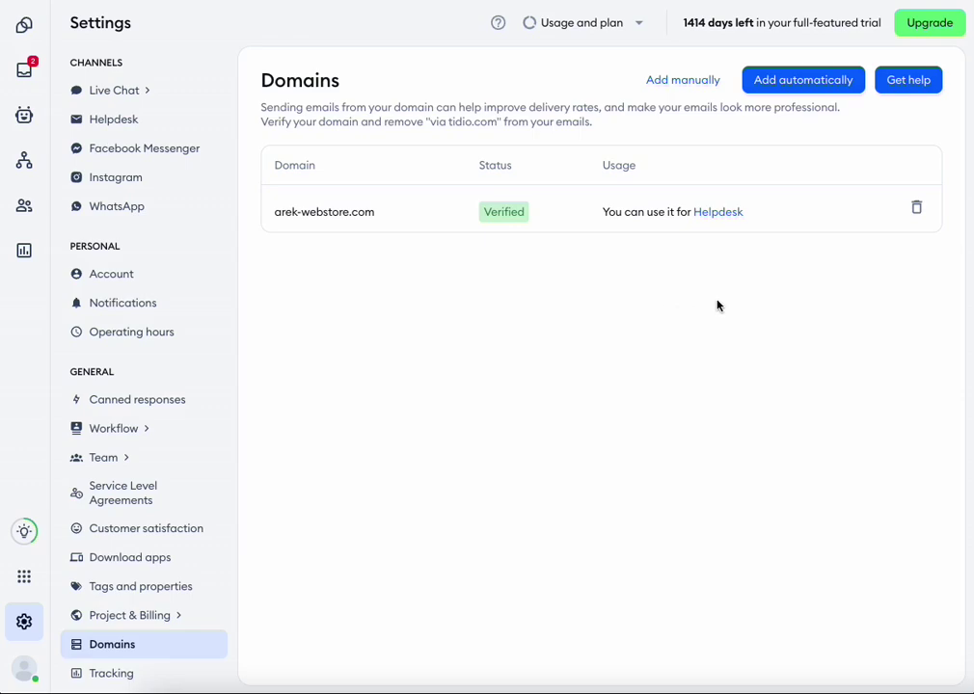
- Open Helpdesk's Sender address tab and check the Default sender, leaving it on Tidio domain
click(717, 212)
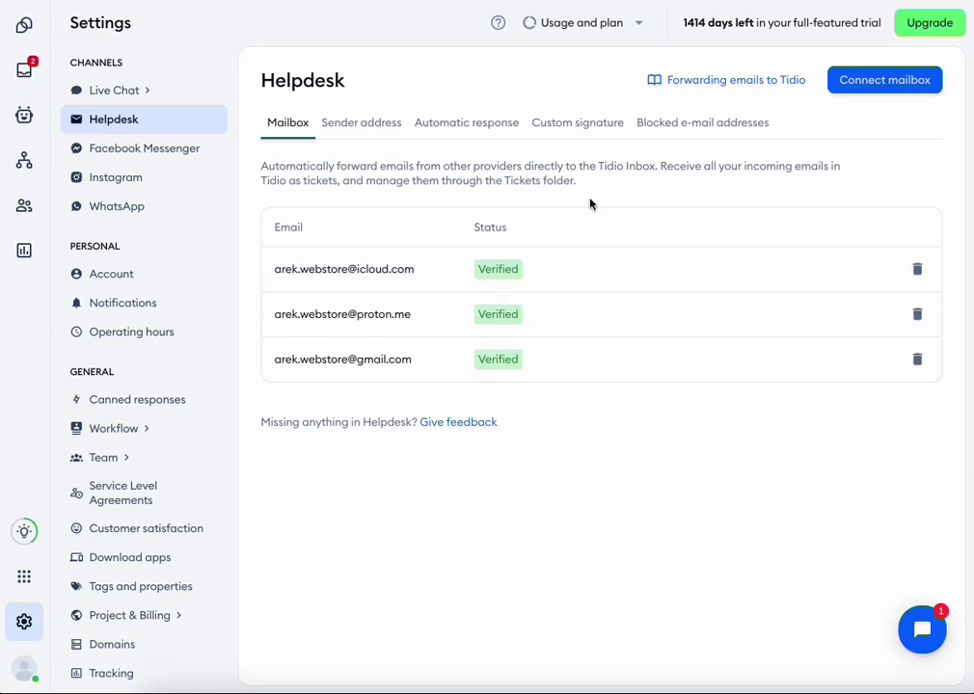
click(357, 135)
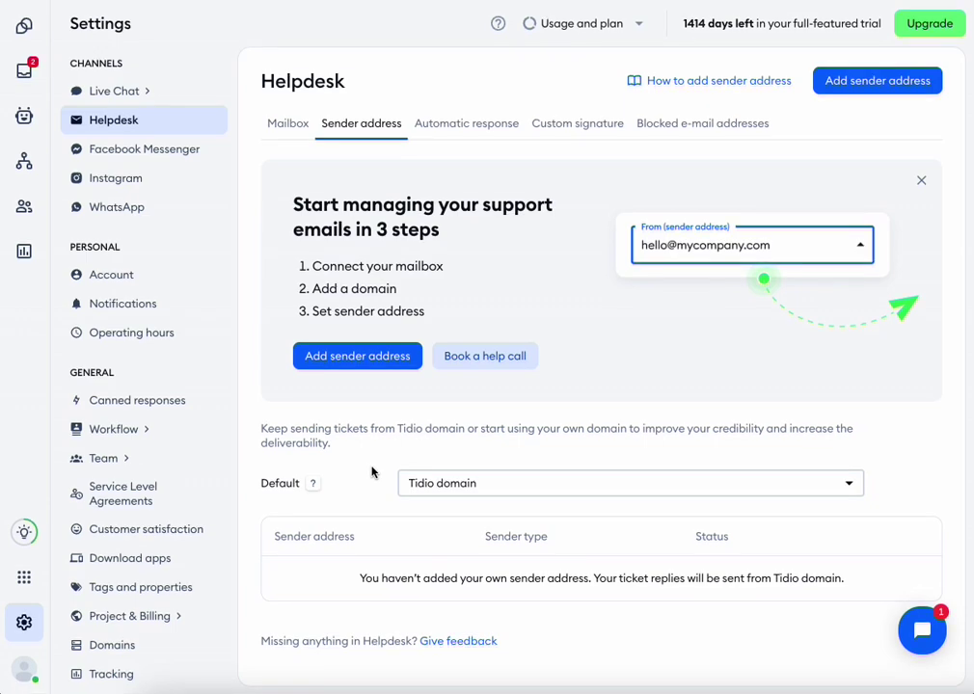
click(579, 487)
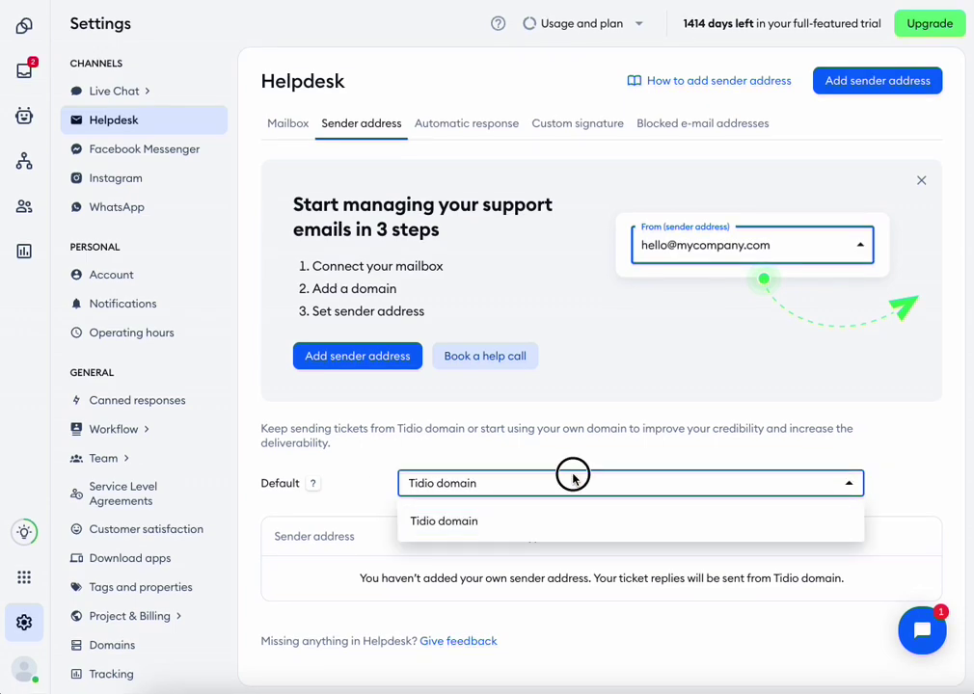
click(569, 479)
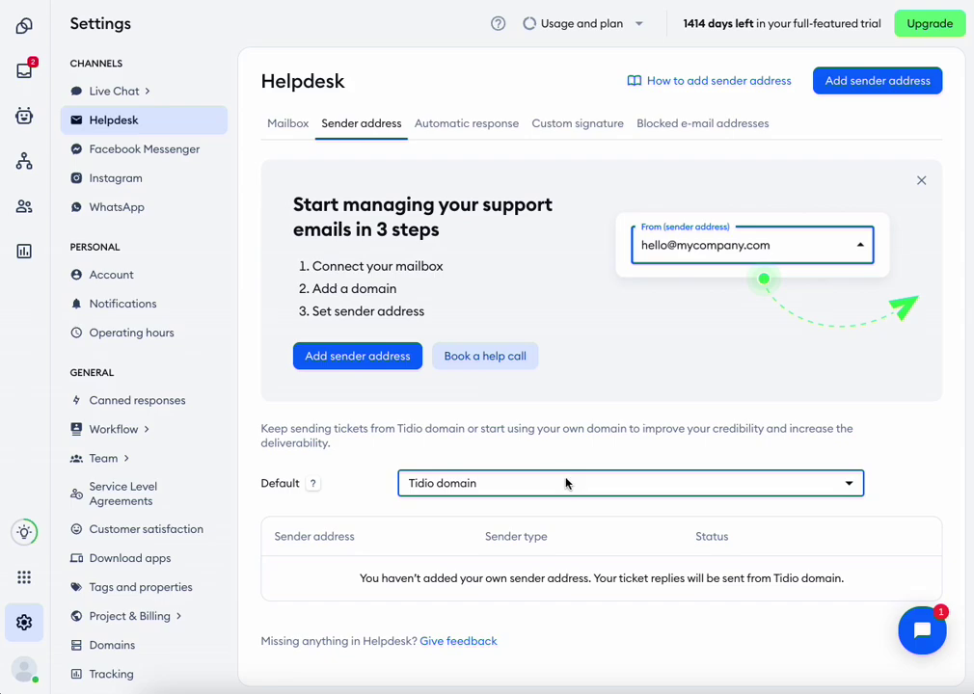
click(358, 356)
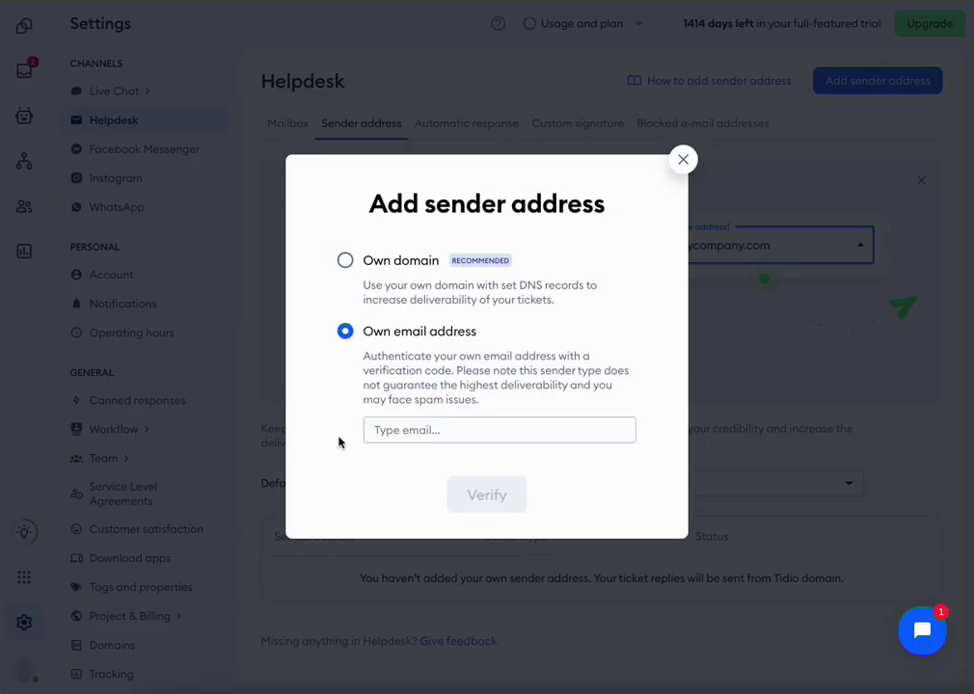
click(345, 260)
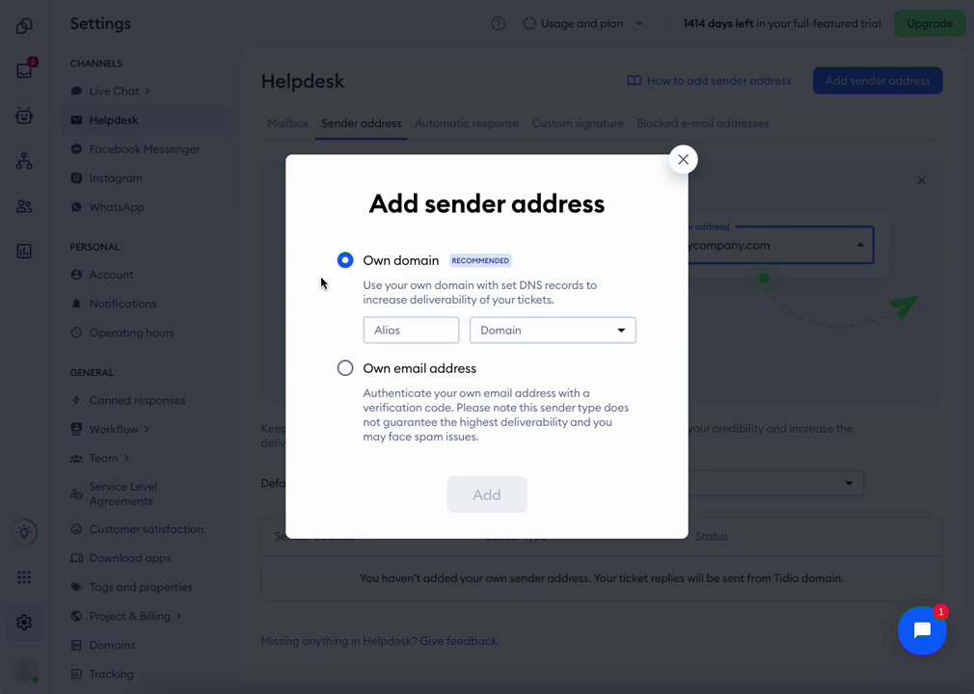
click(403, 328)
text(sales)
click(561, 335)
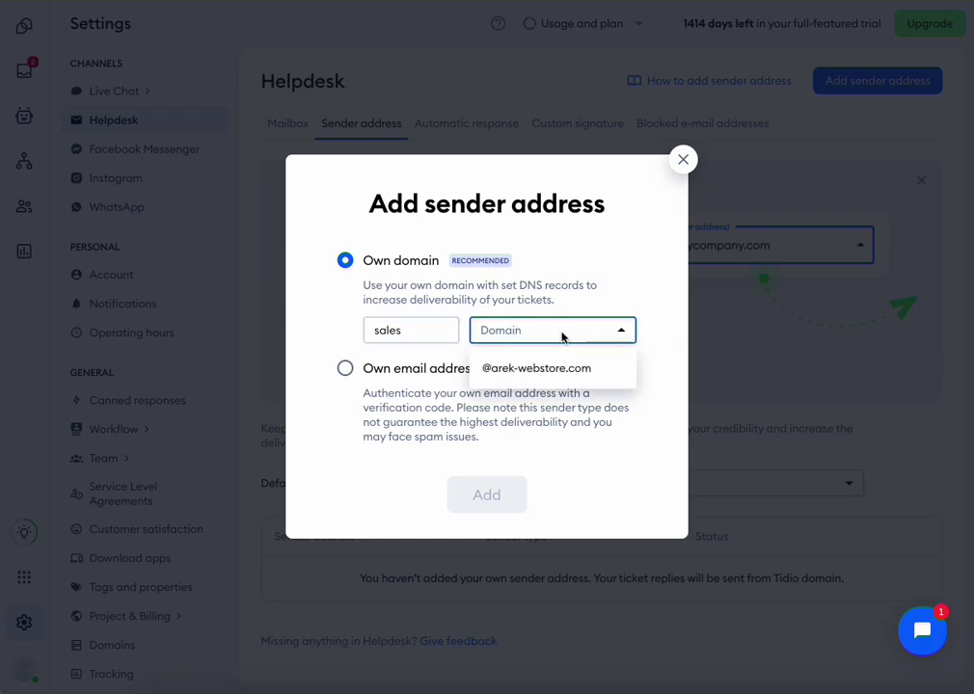
click(613, 370)
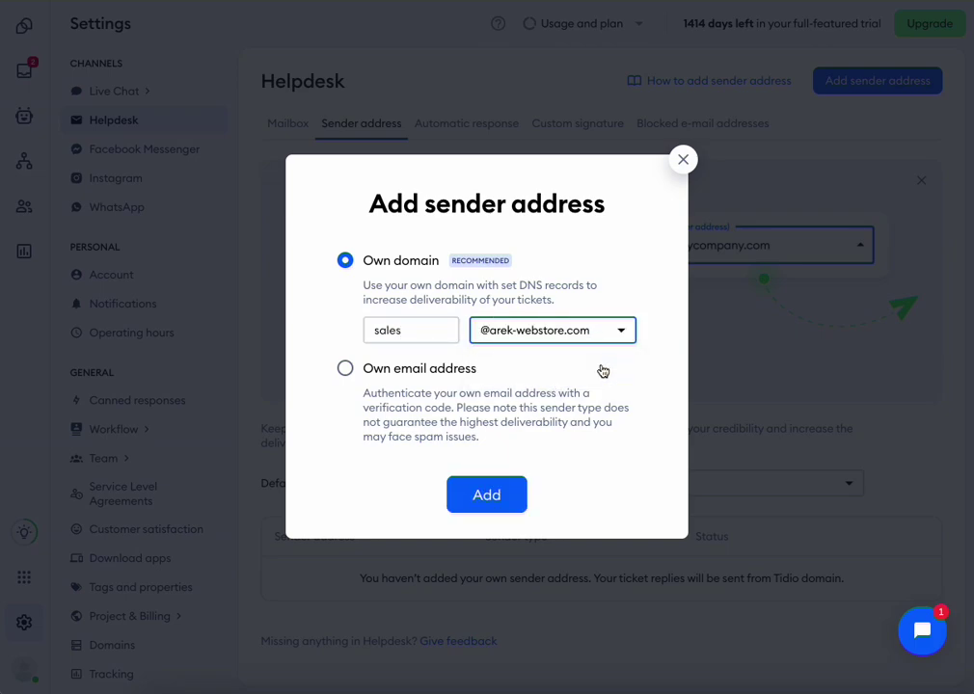
click(499, 497)
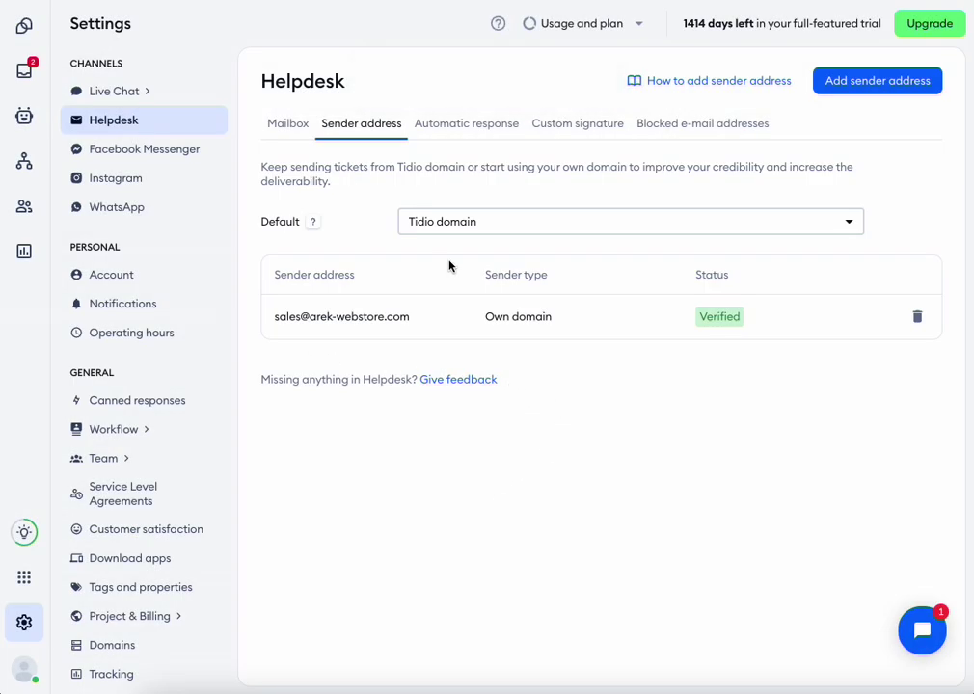
click(511, 223)
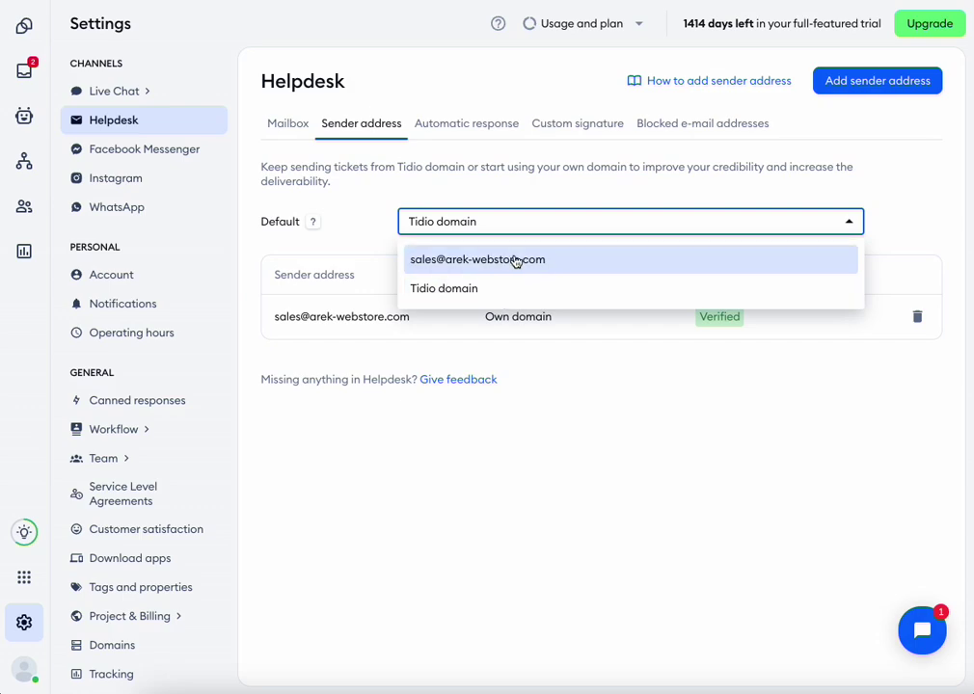
click(515, 261)
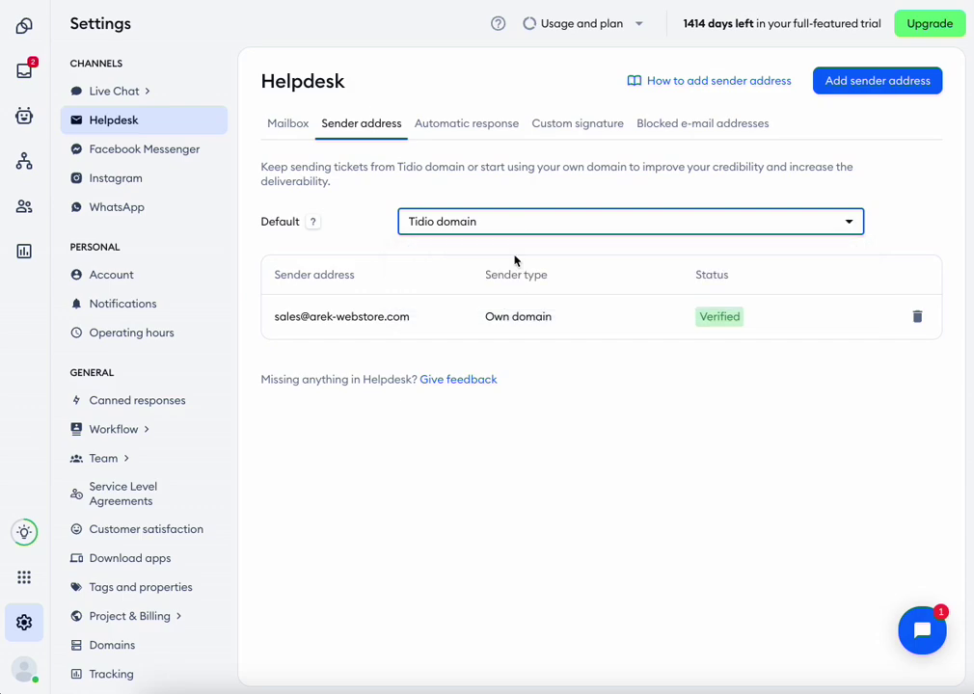
click(879, 83)
click(408, 328)
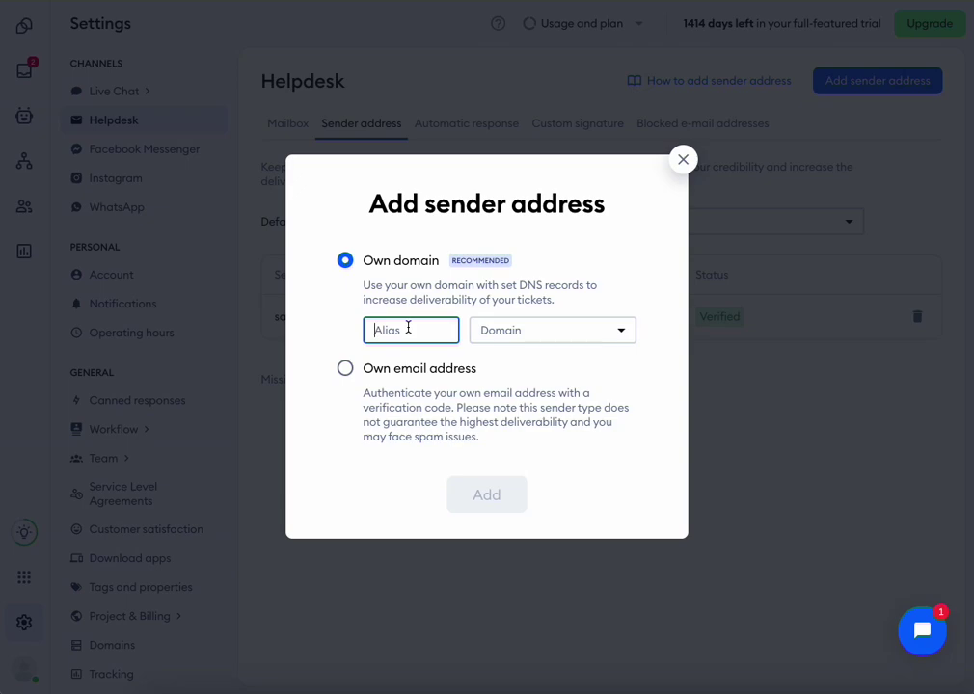
text(technical)
click(553, 332)
click(542, 370)
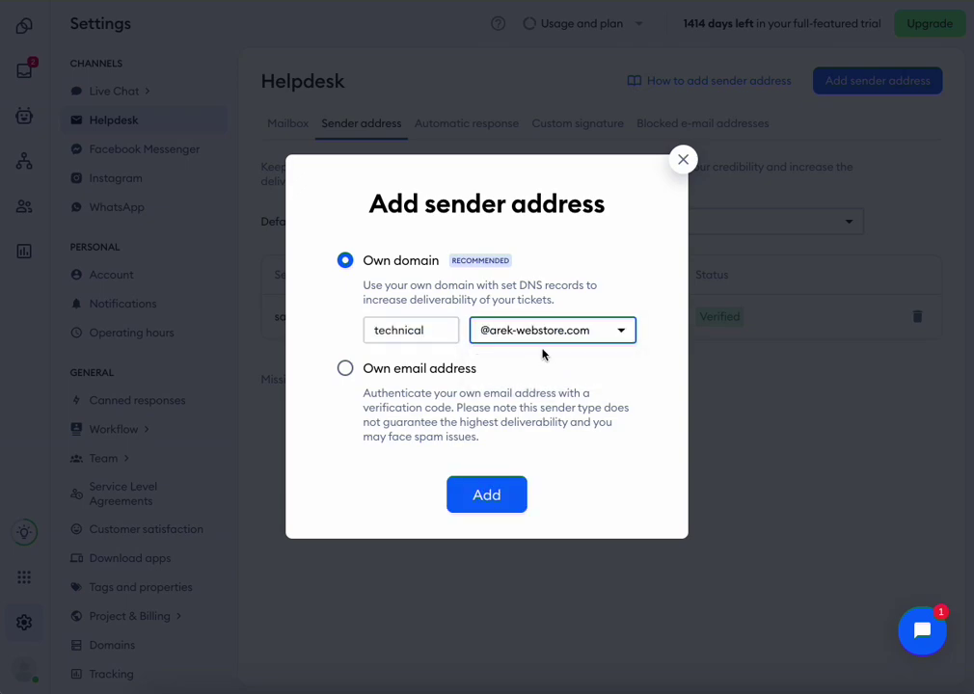
click(488, 494)
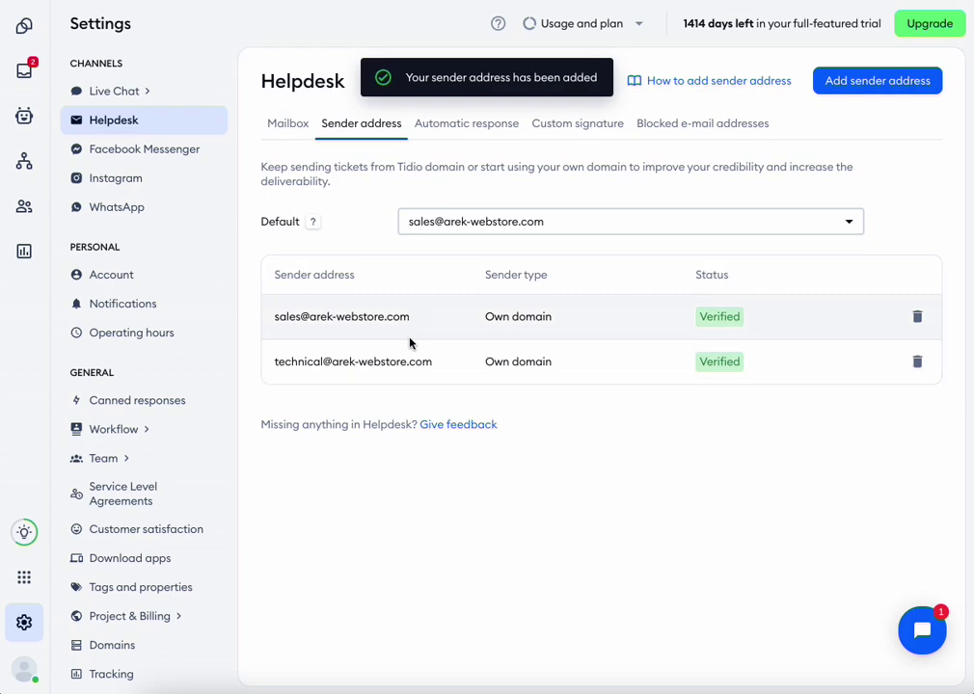
click(460, 222)
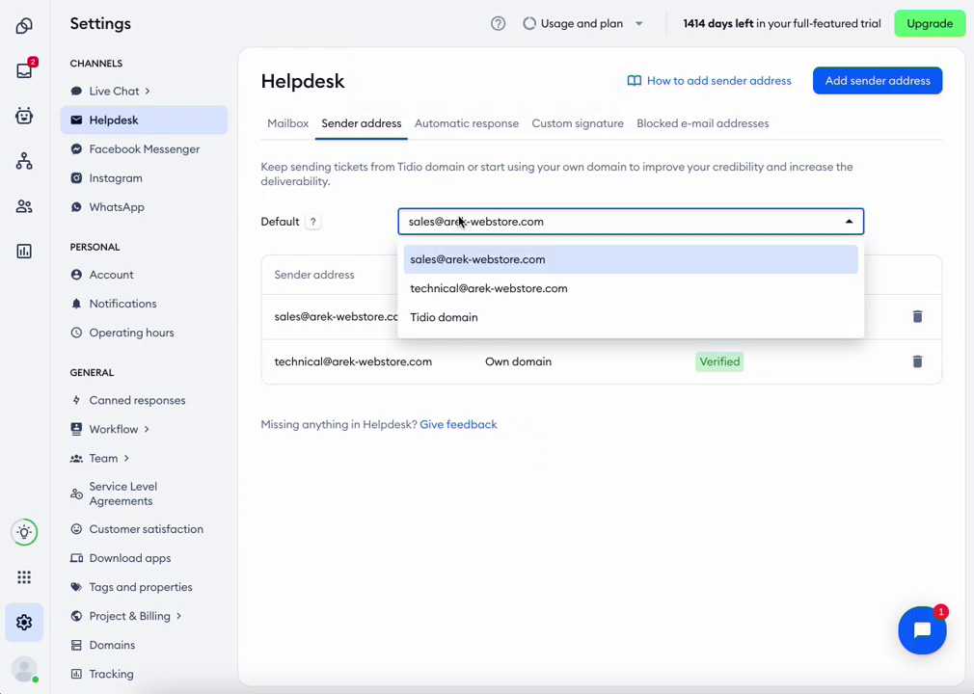
click(456, 289)
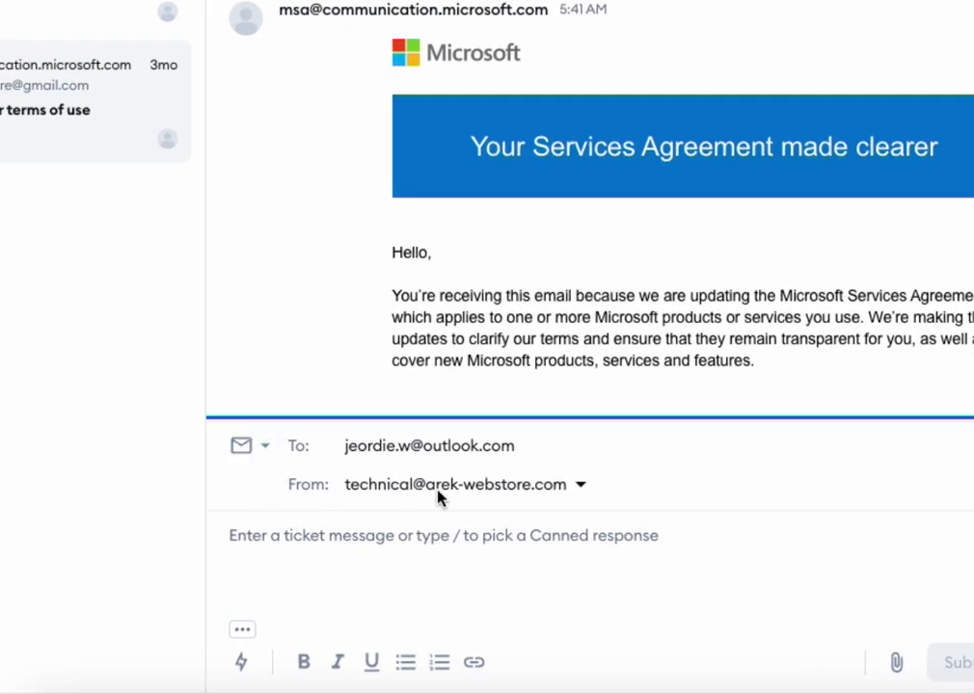
click(580, 487)
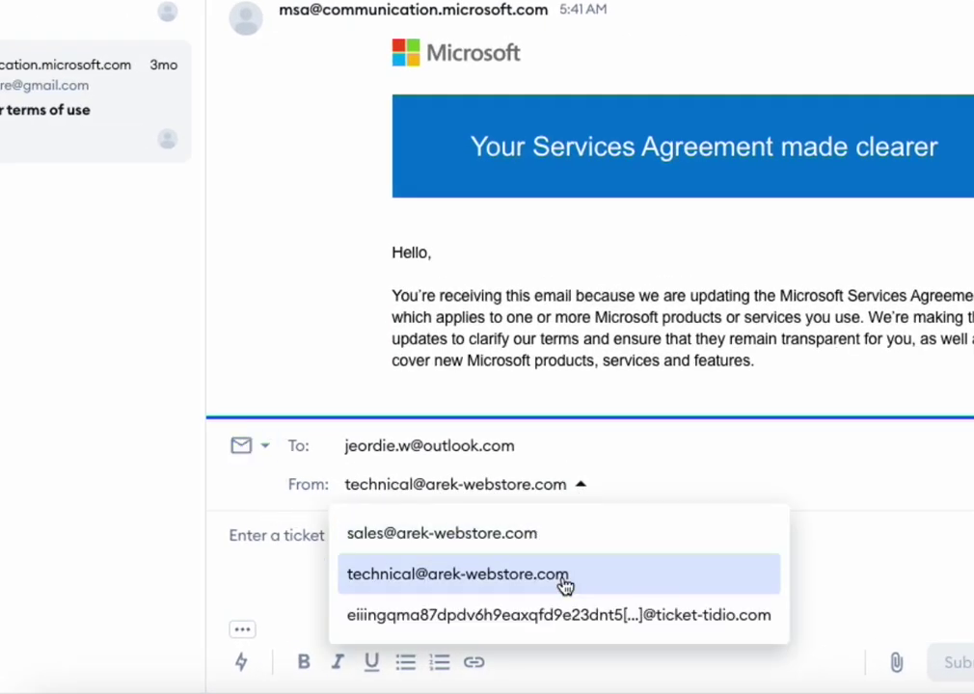